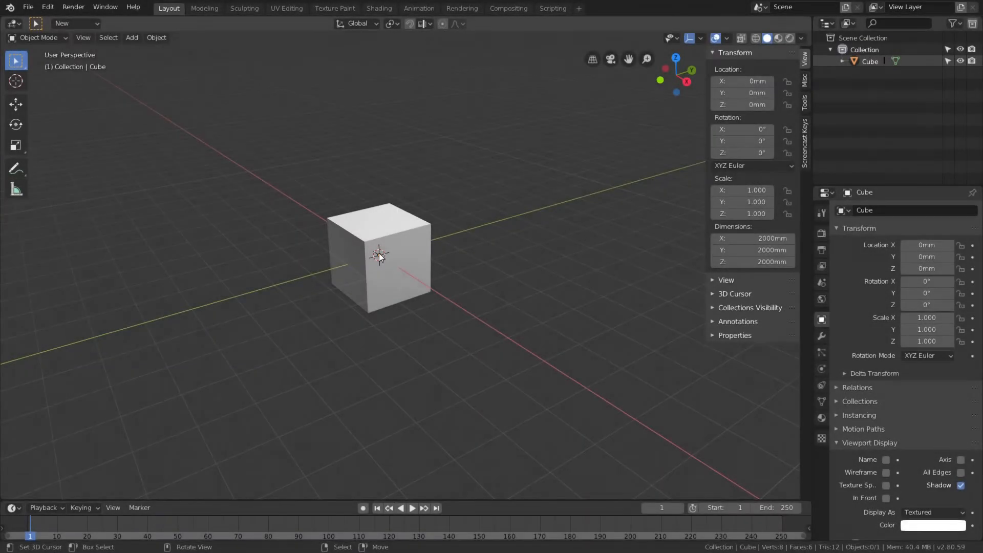
- Add a second collection to the scene and rename the collection holding the cube _HIGH
right_click(840, 108)
click(840, 108)
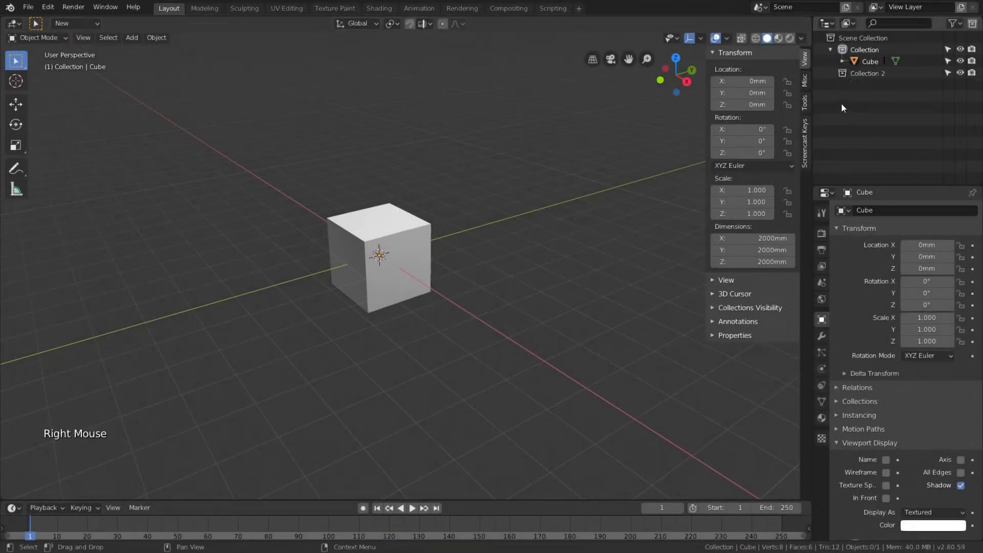
double_click(861, 50)
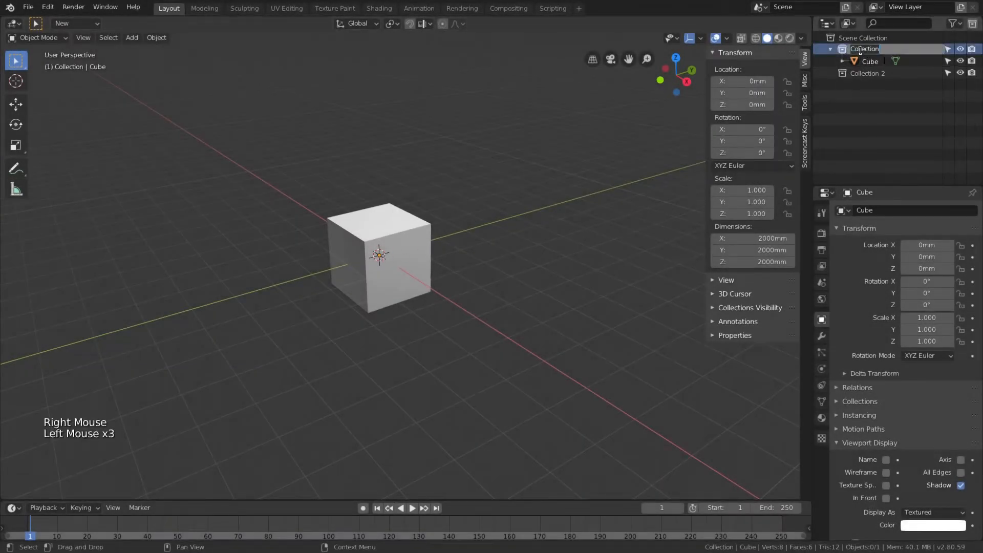
text(_HIGH)
key(Return)
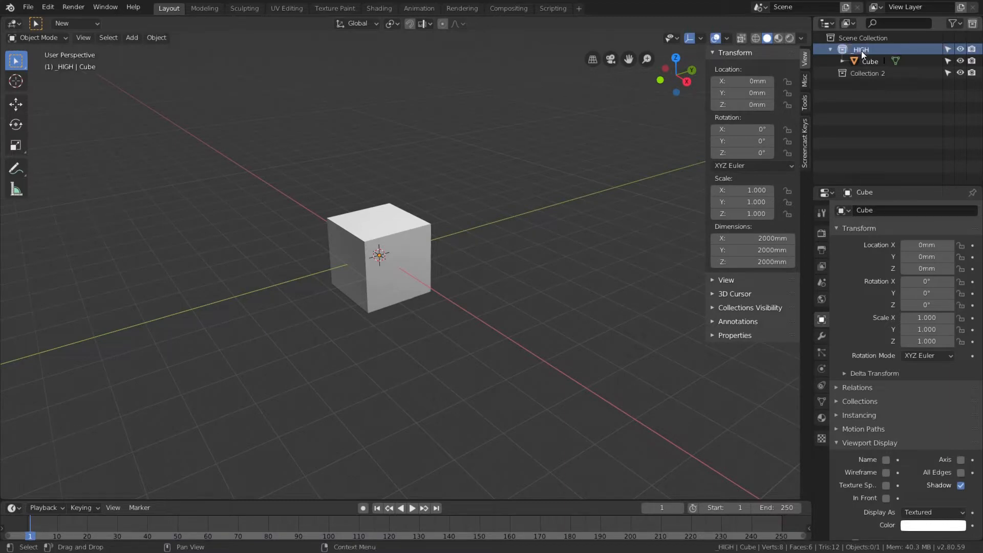
- Rename the empty Collection 2 as _LOW
click(862, 72)
double_click(860, 71)
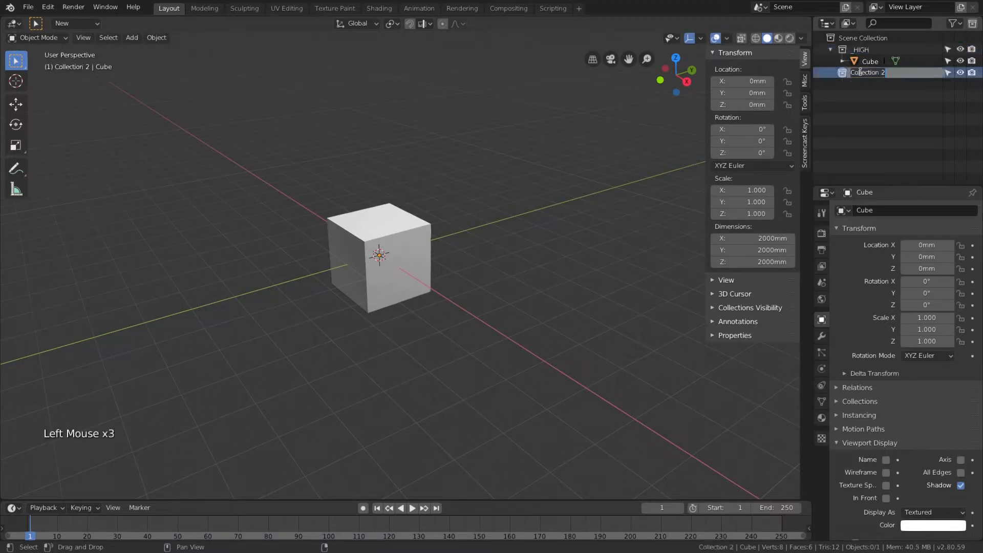
text(_LOW)
key(Return)
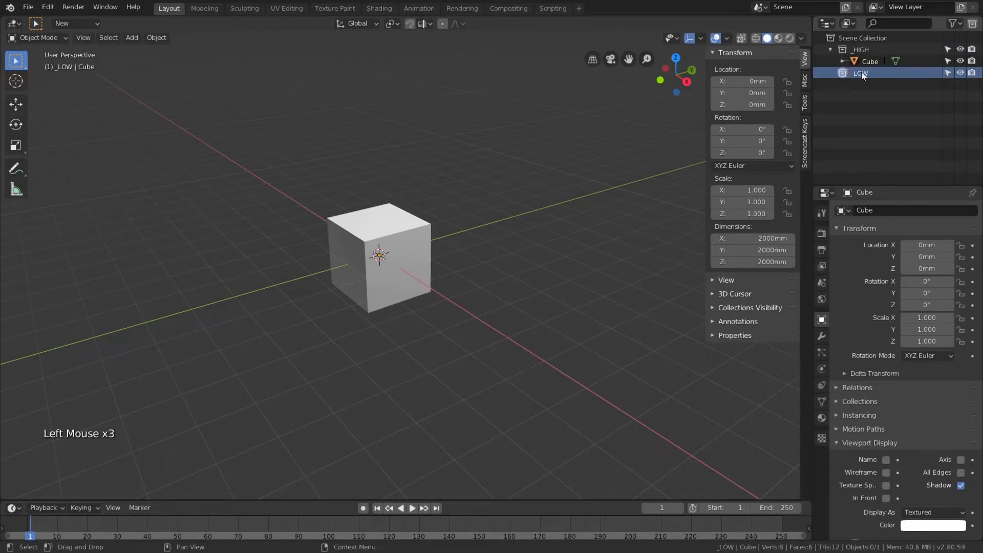
- Duplicate the cube in place and move the copy into the _LOW collection
right_click(414, 255)
key(shift)
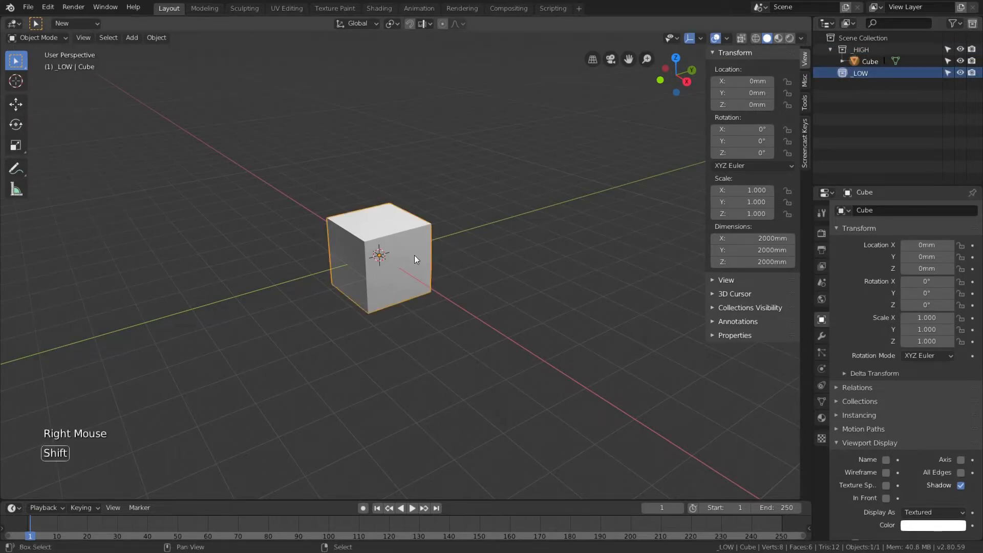
key(shift+d)
right_click(414, 255)
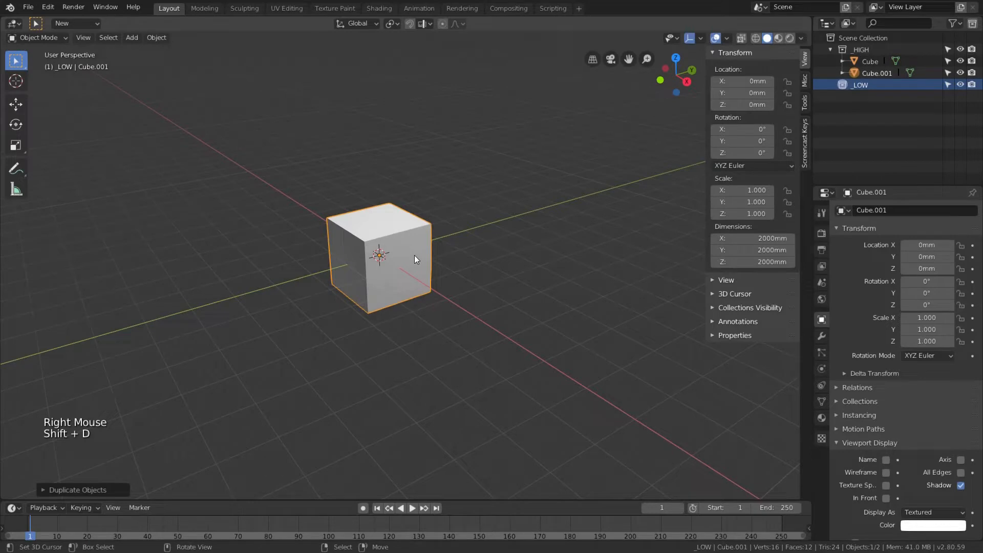
key(g)
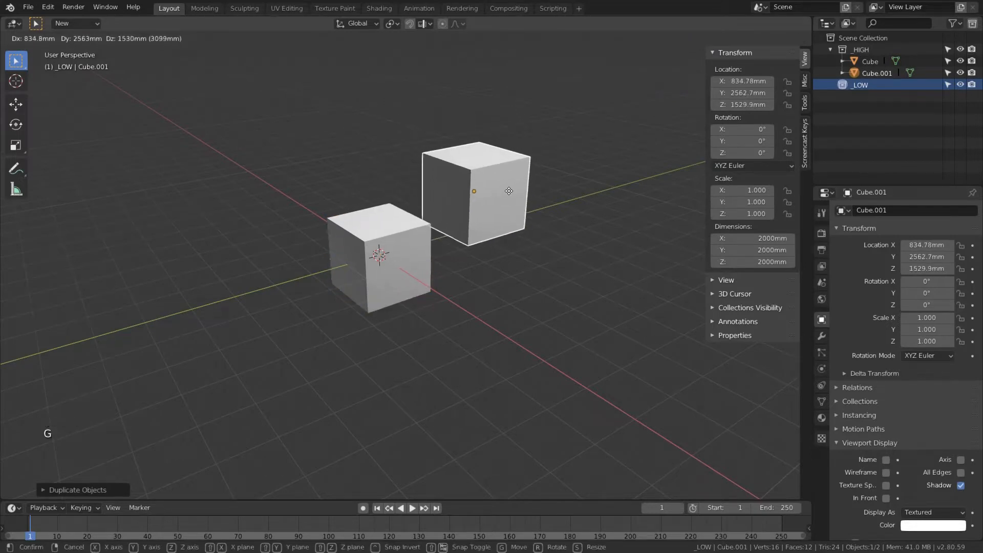
right_click(509, 191)
drag(869, 75, 873, 85)
- Select both overlapping cubes and batch-rename them with B-Rename, using "test" as the new name
drag(262, 152, 483, 349)
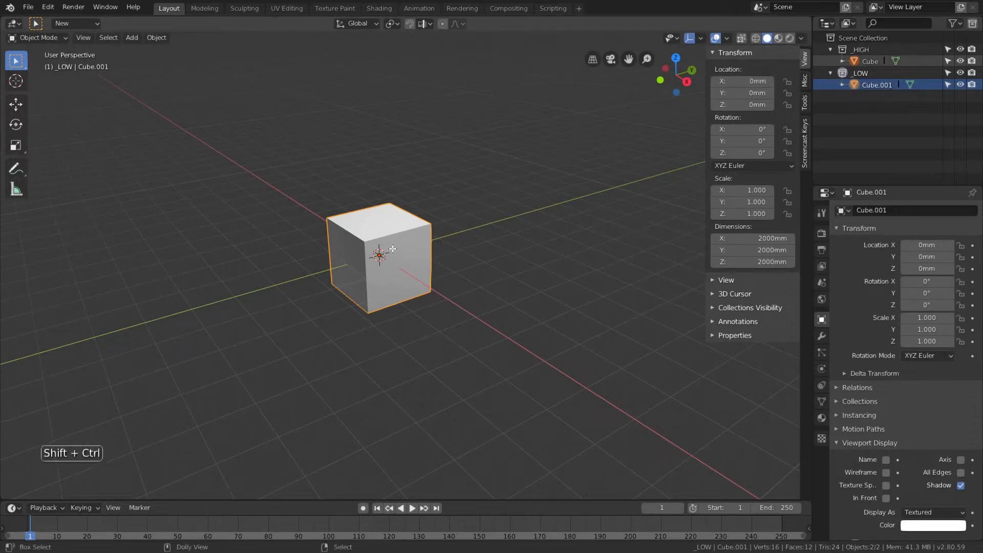
key(ctrl+shift+F2)
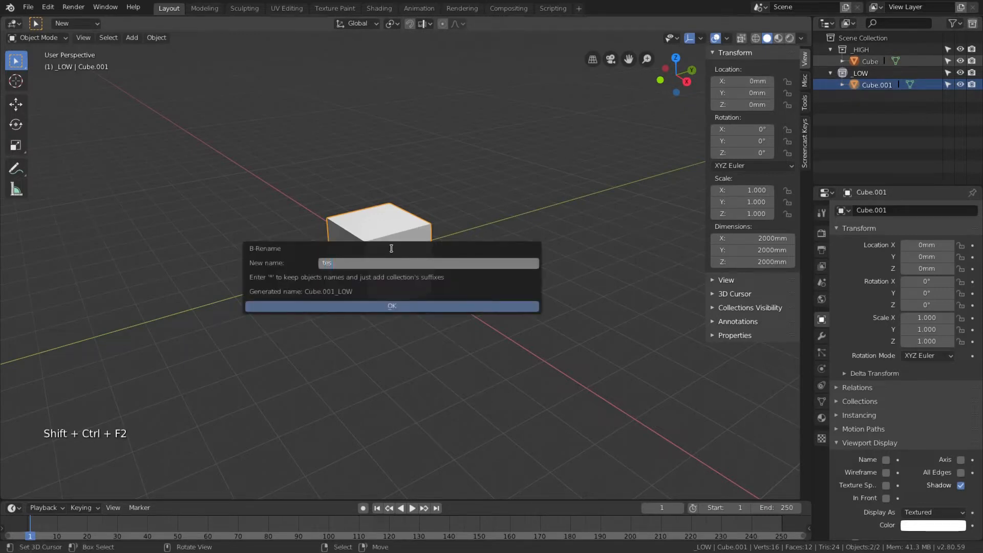
key(Return)
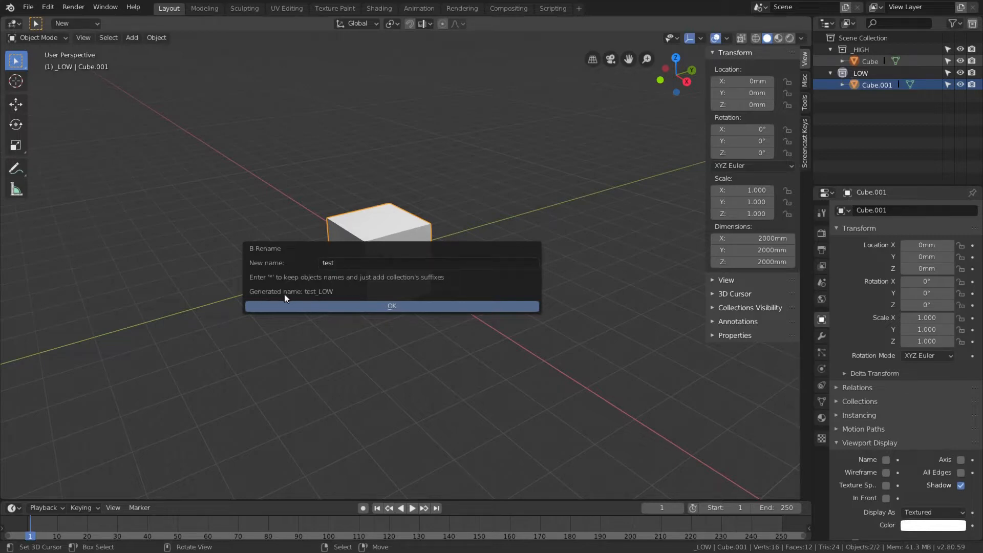
click(391, 308)
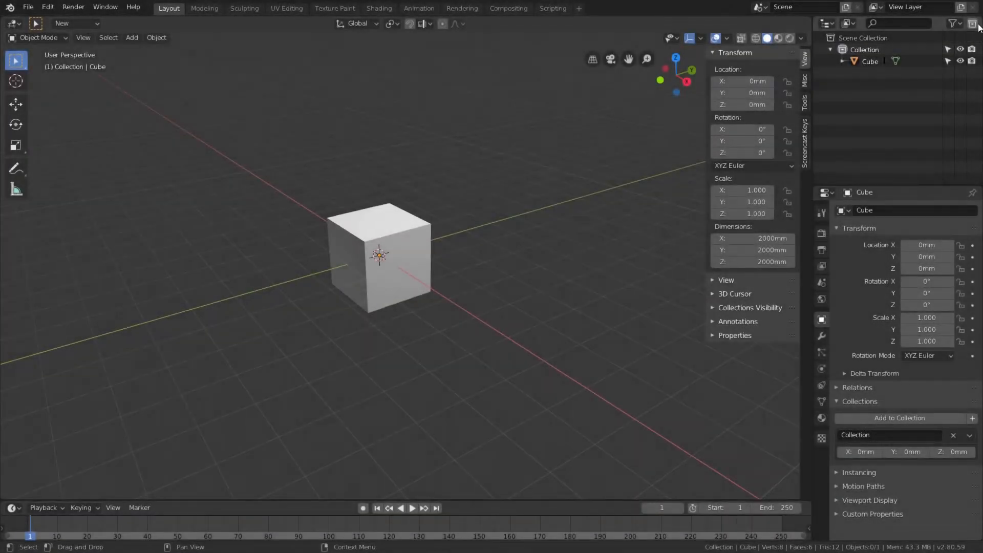
- Add four new collections, then name the collection holding the cube A and the first new one B
click(971, 24)
click(971, 25)
click(971, 24)
double_click(857, 50)
text(A)
double_click(866, 72)
key(Return)
- Rename the remaining three new collections C, D and E in order
double_click(871, 84)
text(C)
key(Return)
double_click(872, 96)
text(D)
key(Return)
double_click(872, 108)
text(E)
key(Return)
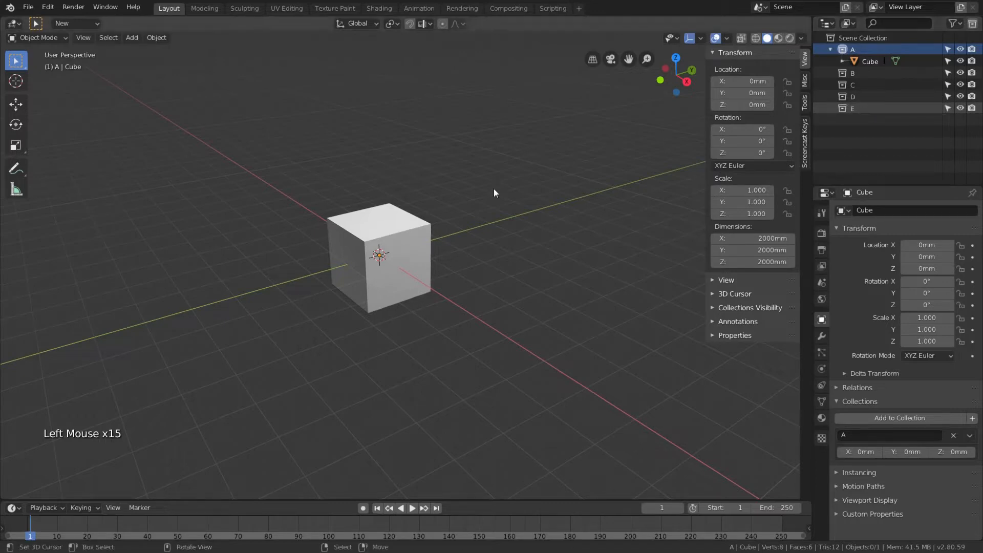
- Duplicate the cube along the Y axis, placing the copy at about Y -3185 mm
right_click(417, 233)
key(shift+d)
key(y)
click(314, 290)
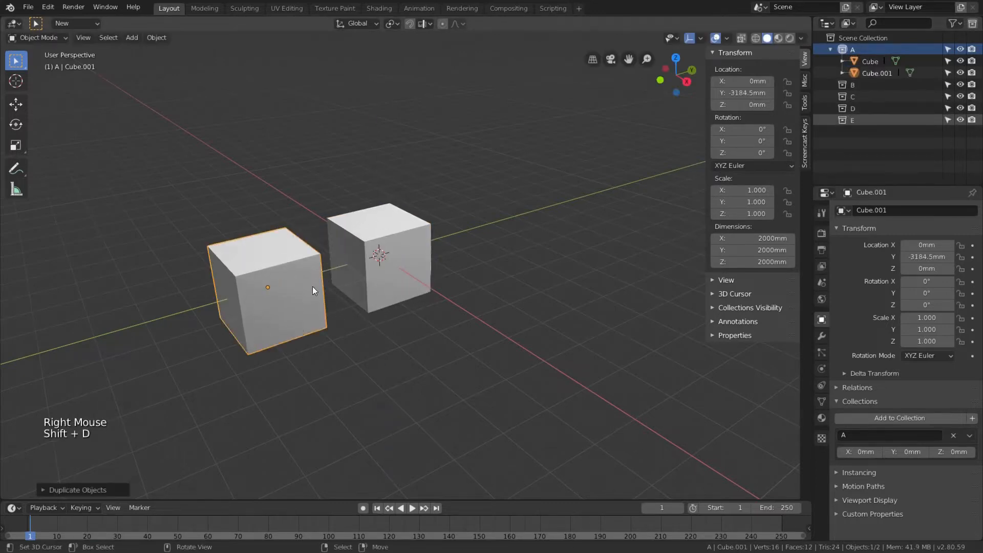
- Duplicate the original cube along the Y axis again, placing the copy at about Y 2919 mm
right_click(400, 247)
key(shift+d)
key(y)
click(491, 241)
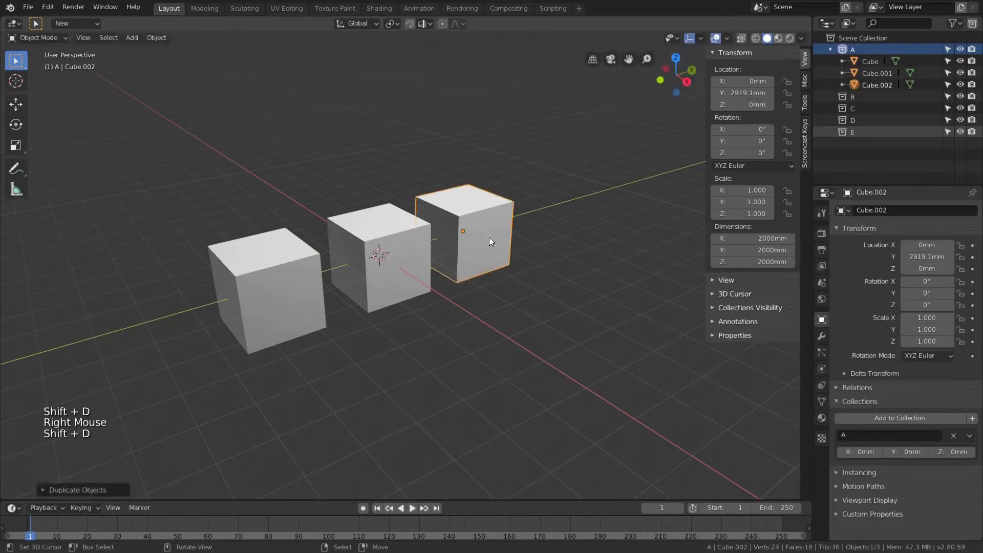
- Move Cube.002 into collection E and Cube.001 into collection B
drag(883, 86, 883, 132)
drag(881, 74, 880, 88)
- Link Cube.002 to collections D and C as well, and review its collection assignments
click(882, 132)
click(906, 419)
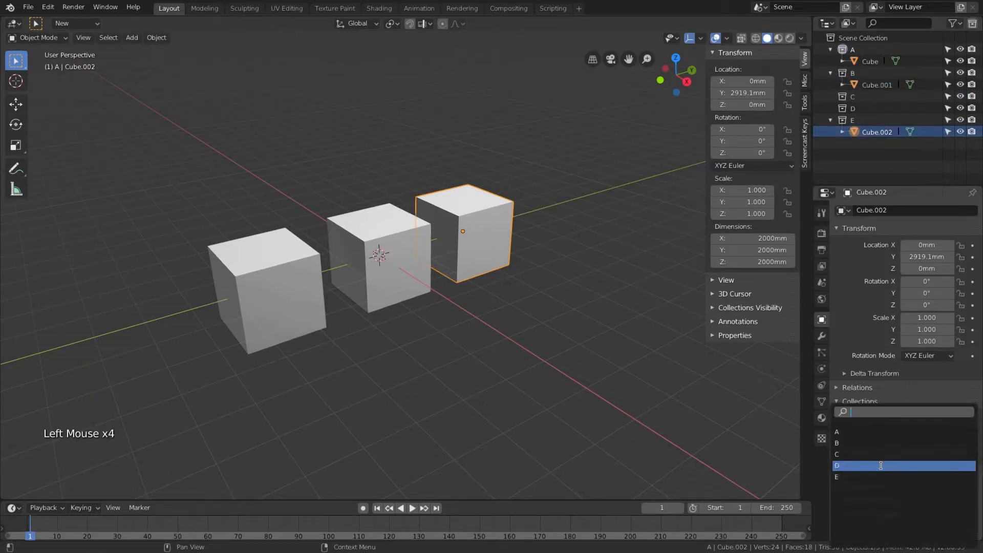
click(884, 459)
click(896, 419)
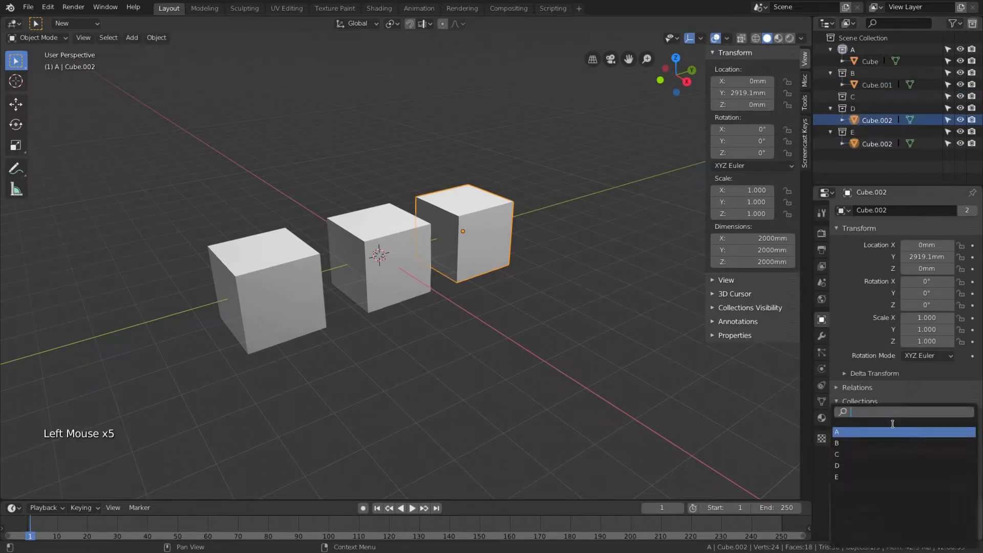
click(882, 455)
click(887, 108)
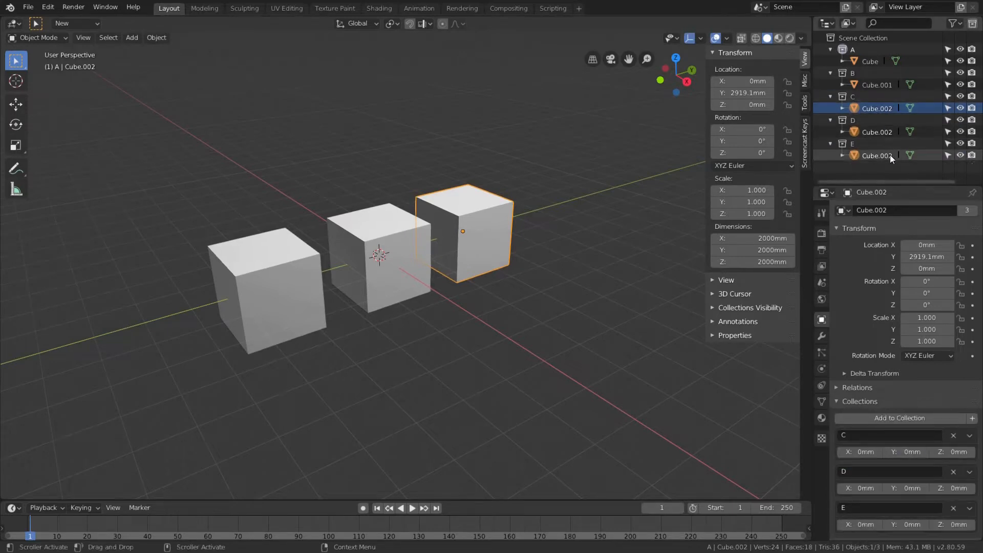
scroll(895, 393, down, 7)
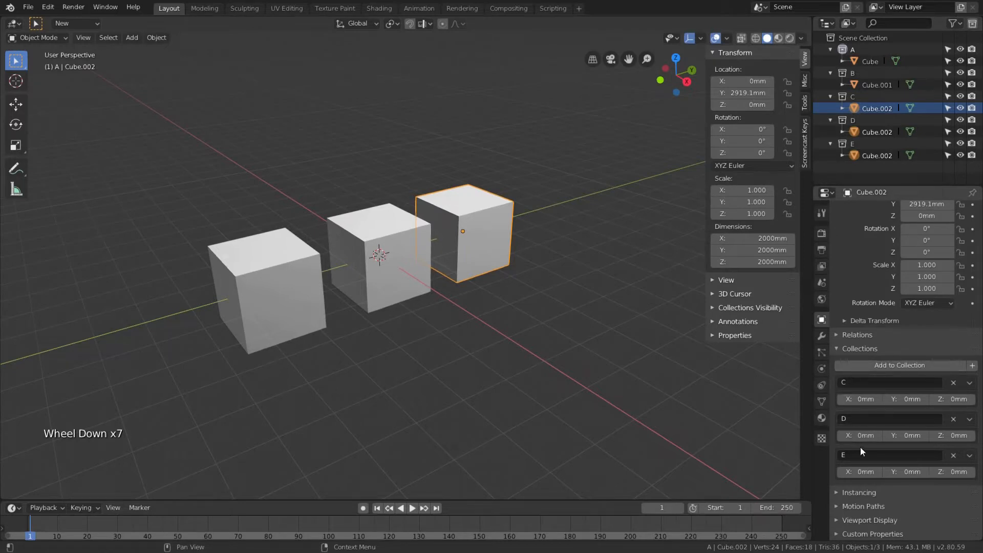
- Select all three cubes and batch-rename them with B-Rename, adding an underscore to the new name "test"
drag(212, 123, 505, 392)
key(ctrl+shift+F2)
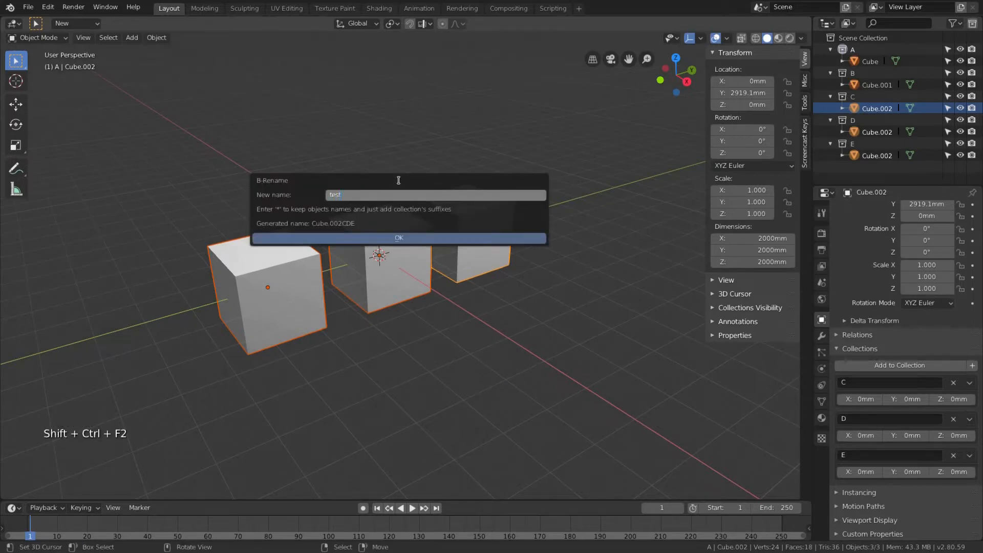
key(Return)
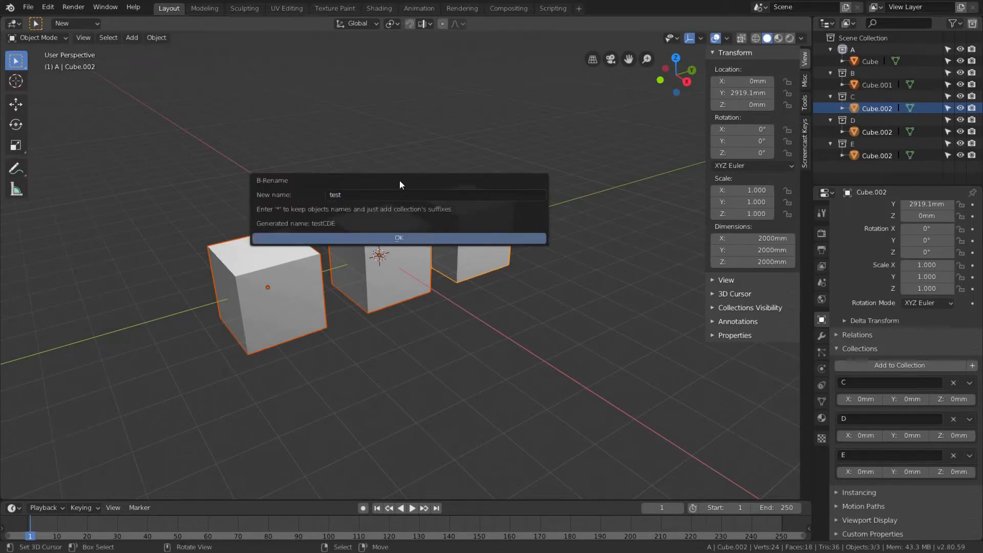
double_click(404, 193)
text(_)
key(Return)
click(401, 238)
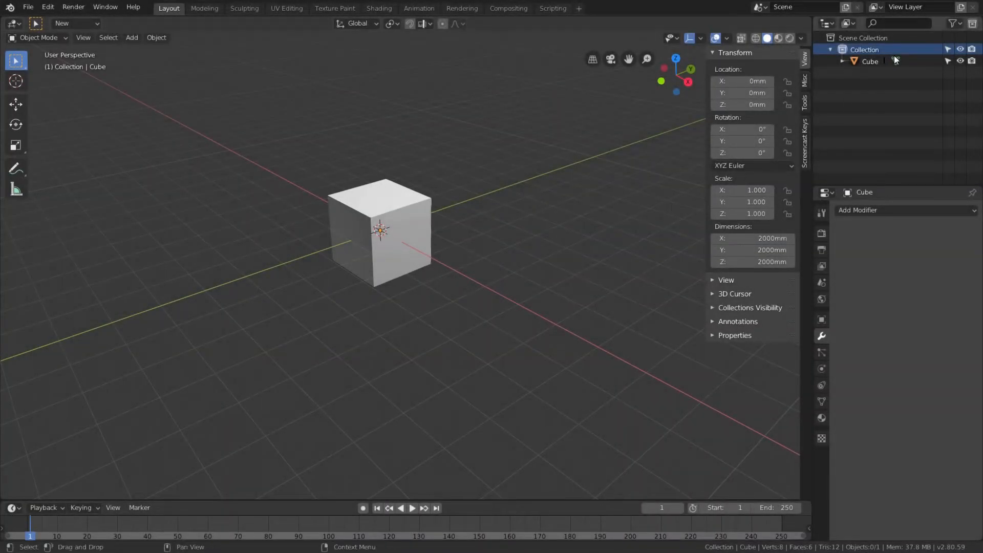
- Add three top-level collections and one collection nested inside the collection holding the cube
click(909, 36)
click(973, 23)
click(973, 23)
click(883, 48)
click(973, 23)
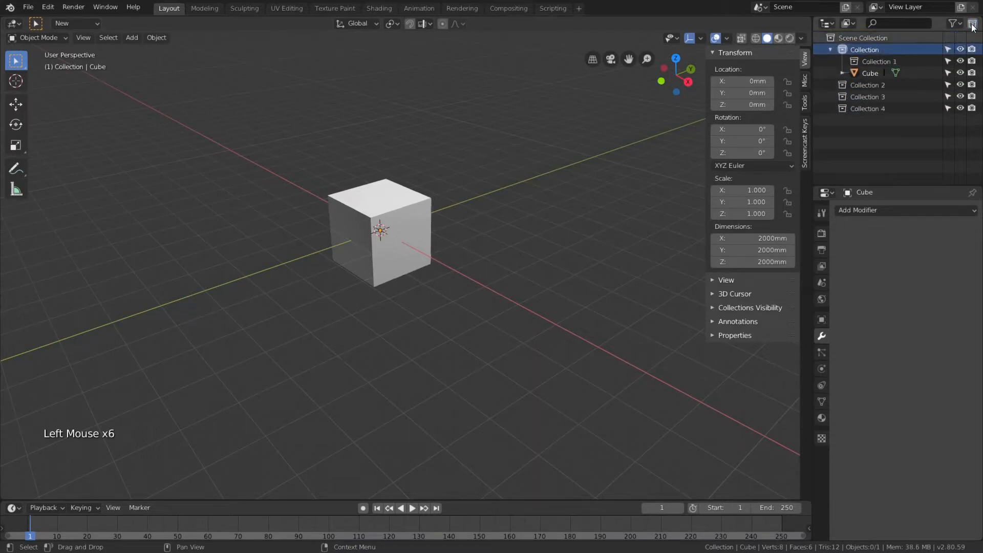
- Rename the collection holding the cube A and its nested collection AA
double_click(880, 49)
text(A)
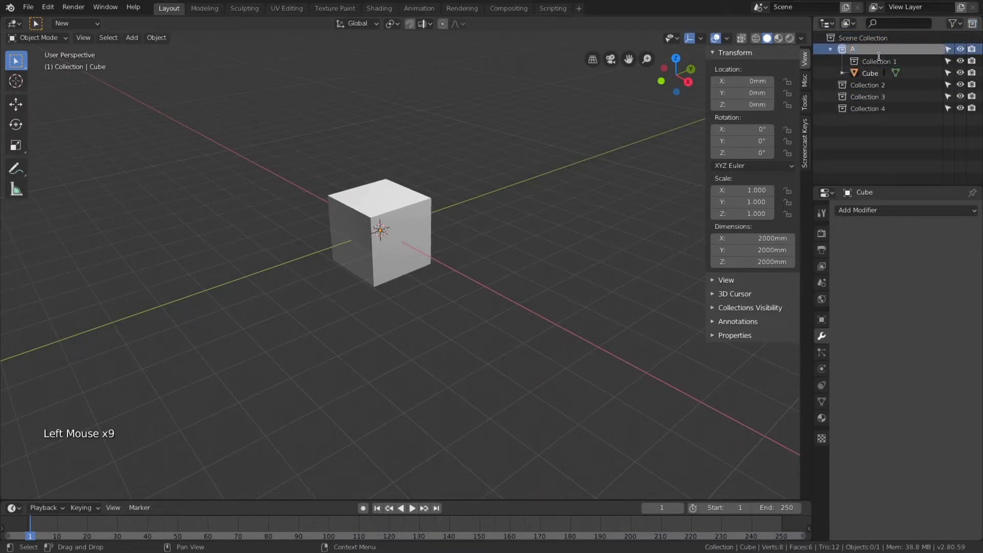
double_click(881, 61)
text(AA)
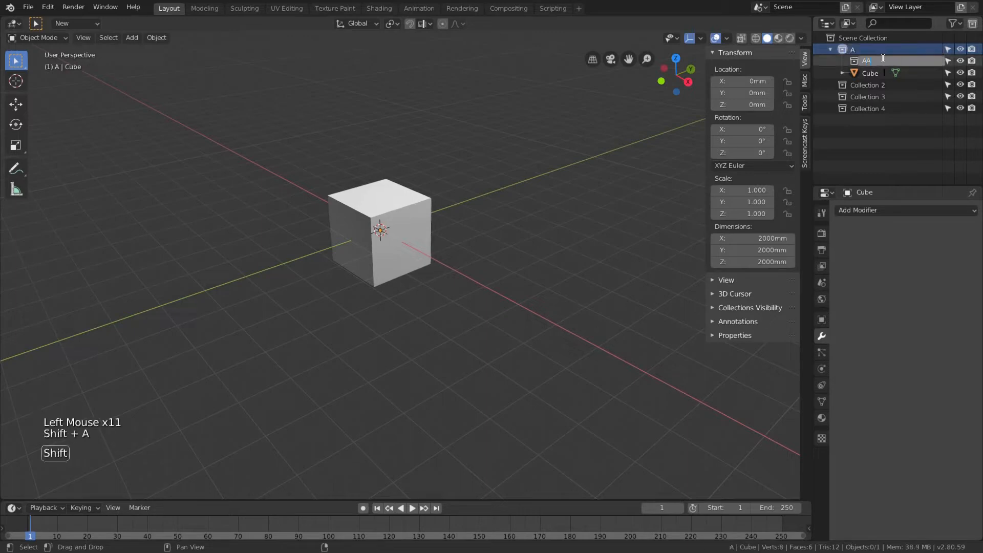
- Rename the other three top-level collections B, C and D in order
double_click(870, 84)
text(B)
key(Return)
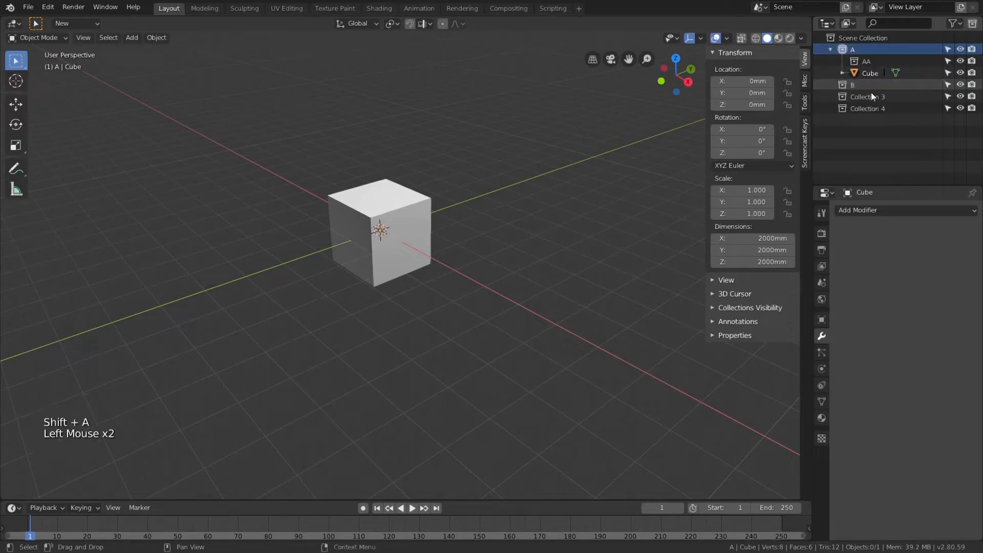
double_click(871, 96)
text(C)
double_click(877, 109)
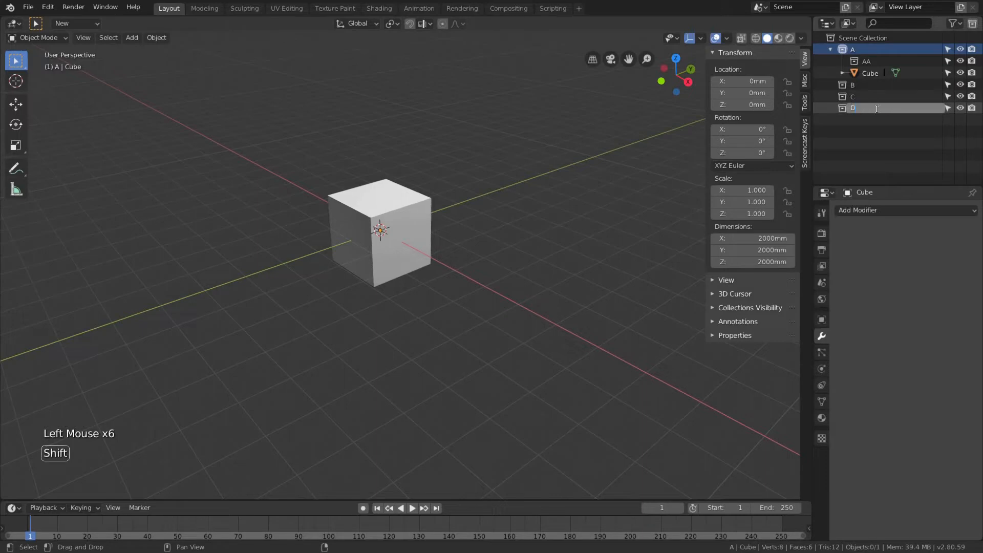
- Turn on the name display in the viewport for the cube
right_click(423, 218)
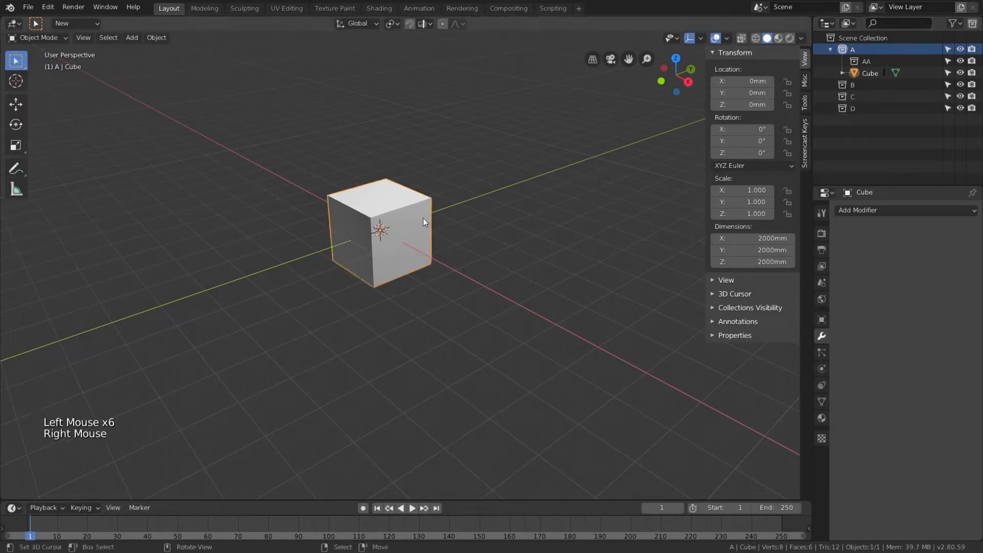
click(822, 320)
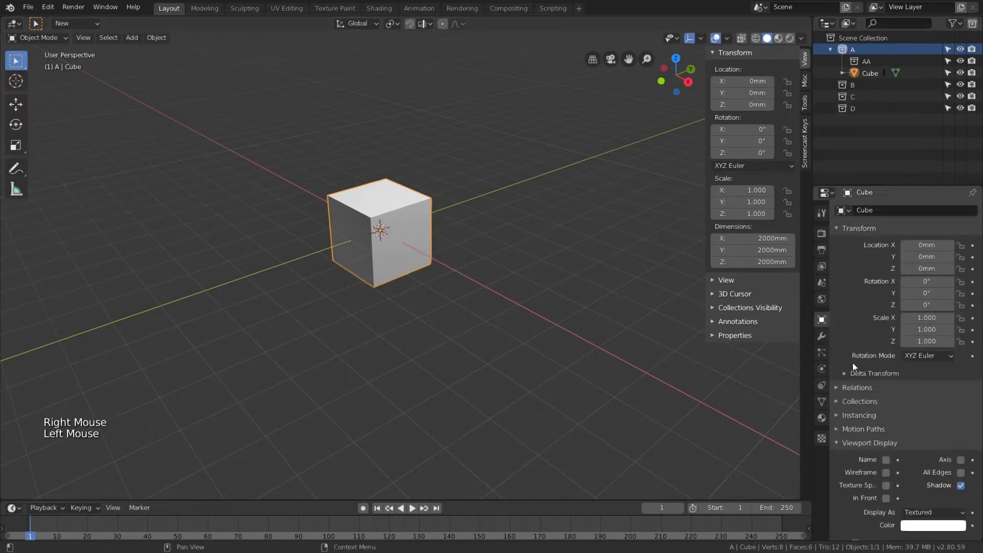
scroll(881, 435, down, 3)
click(886, 436)
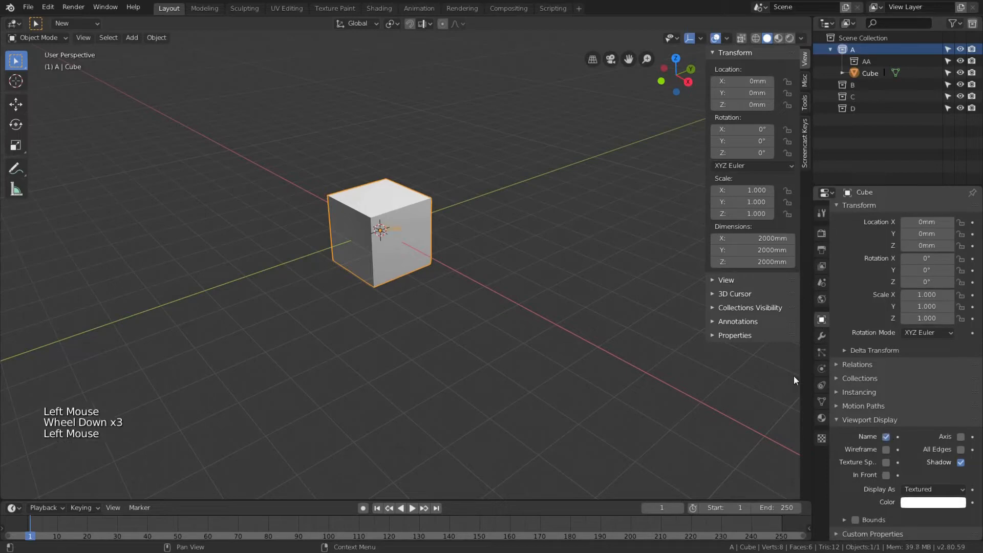
- Duplicate the cube along the negative Y axis, leaving room for another cube between the copy and the original
key(shift+d)
key(y)
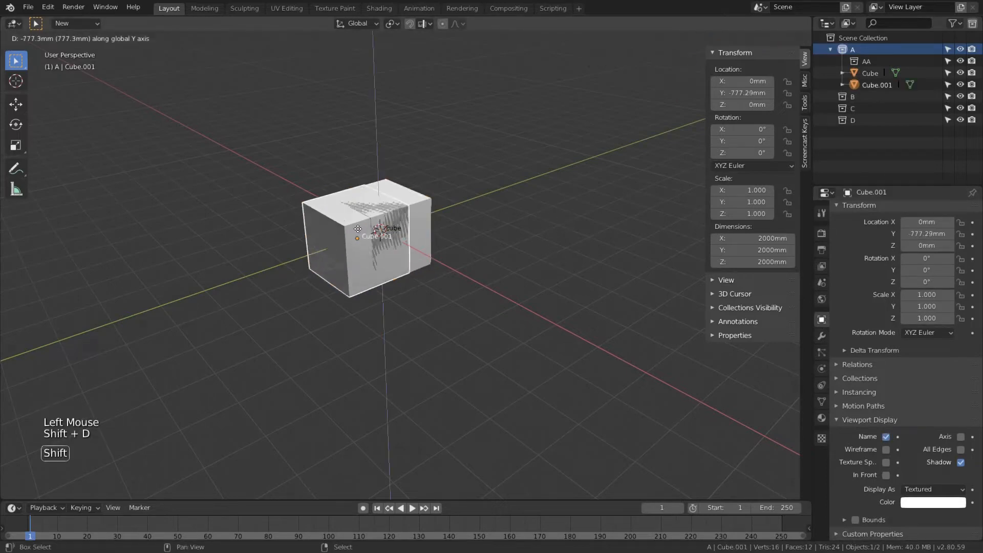
click(214, 282)
- Duplicate the original cube again and place the copy along the Y axis, between the original and Cube.001
right_click(410, 214)
key(shift+d)
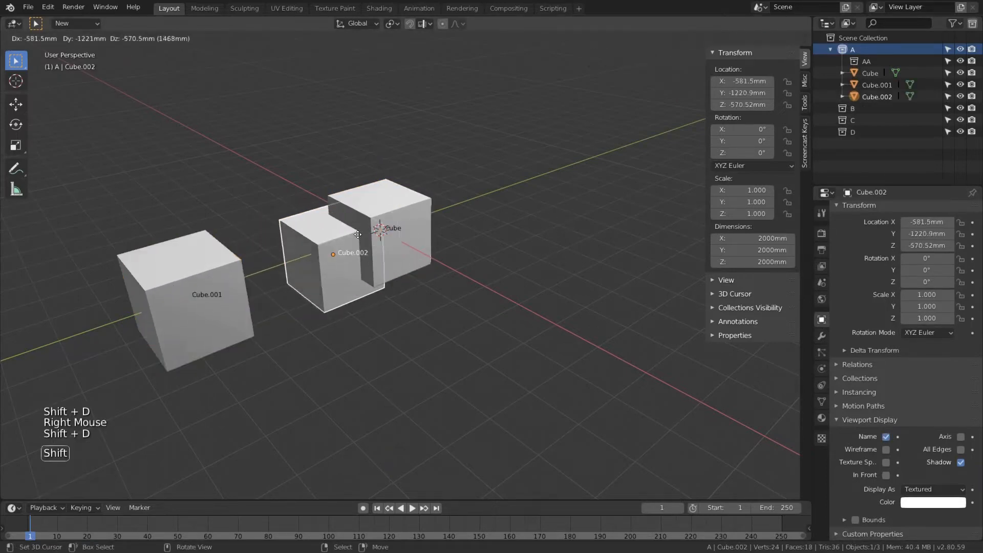
right_click(386, 233)
key(g)
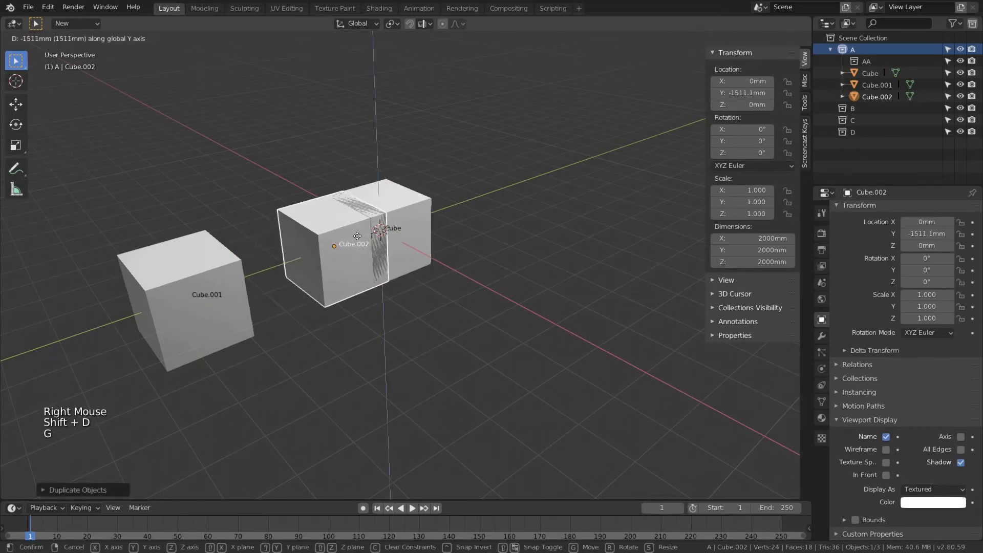
click(323, 246)
- Place two more copies of the original cube along the positive Y axis, at about Y 3111 mm and 6636 mm
right_click(406, 219)
key(shift+d)
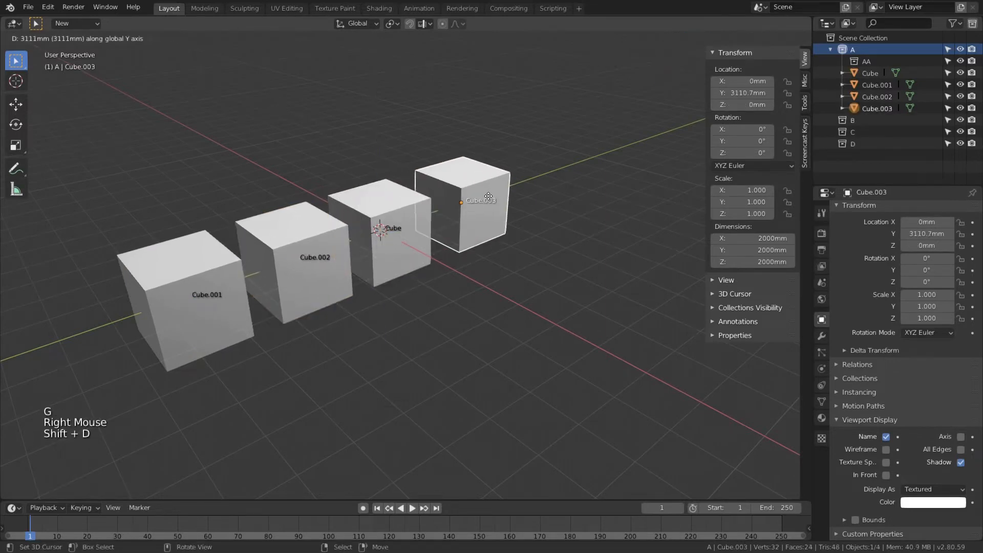
click(487, 200)
key(shift+d)
click(566, 174)
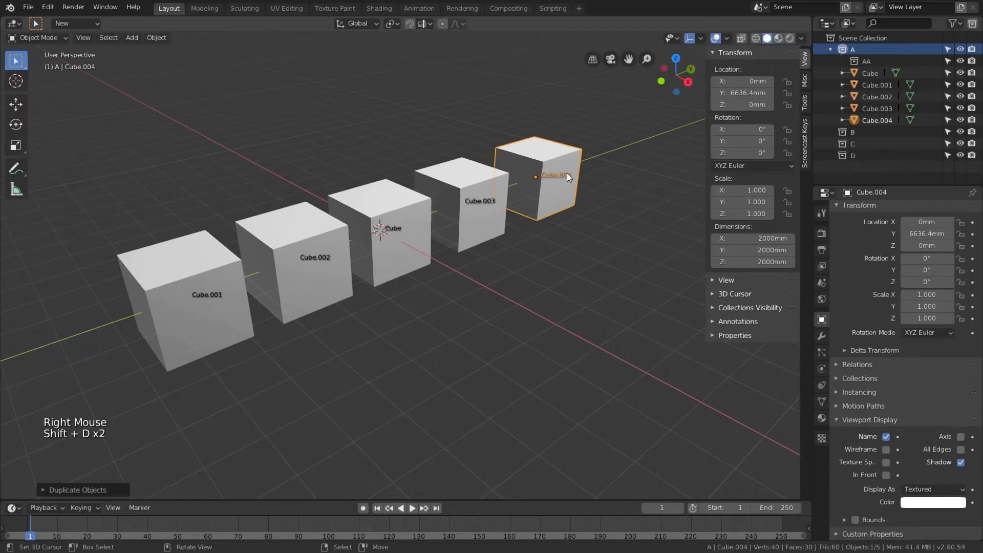
- Move Cube.004 into collection D, Cube.003 into C, Cube.002 into B, and Cube into the nested collection AA
mouse_move(876, 121)
mouse_down()
mouse_move(883, 152)
mouse_move(882, 126)
mouse_move(883, 134)
mouse_up()
drag(883, 98, 881, 112)
drag(871, 75, 875, 62)
click(842, 61)
click(843, 61)
click(843, 61)
click(843, 61)
click(843, 61)
click(843, 61)
click(842, 61)
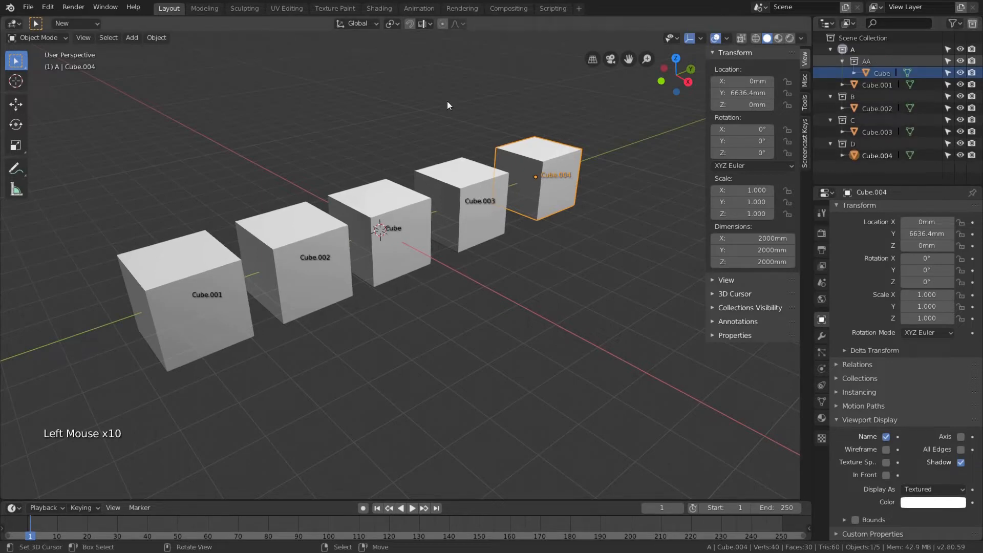
- Select all five cubes and batch-rename them with B-Rename, using test_ as the new name
drag(134, 94, 638, 345)
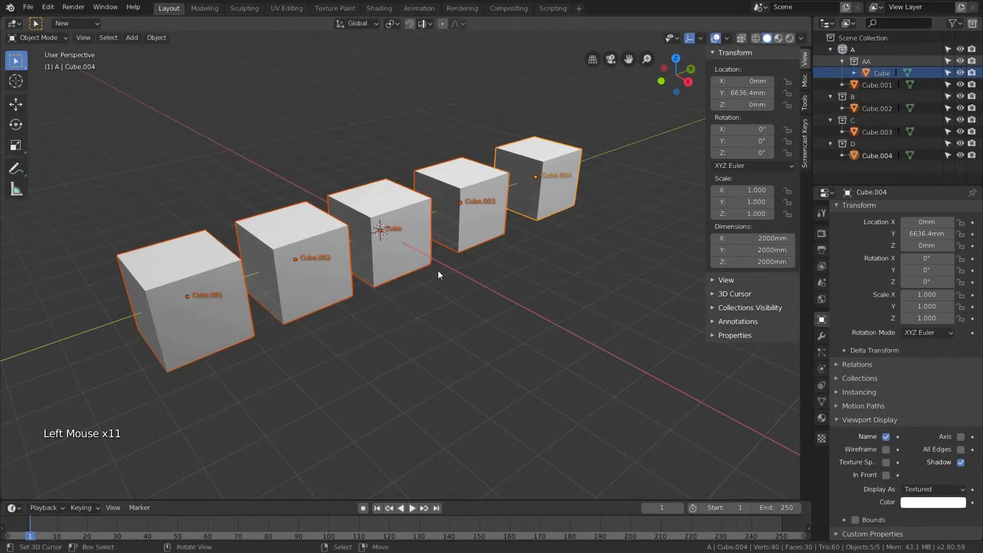
key(ctrl+shift+F2)
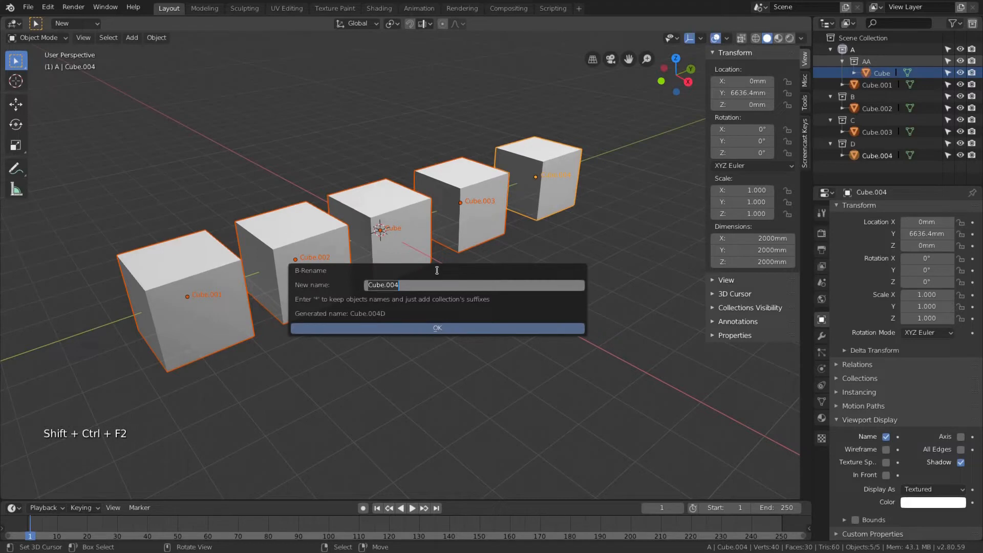
text(test_)
key(Return)
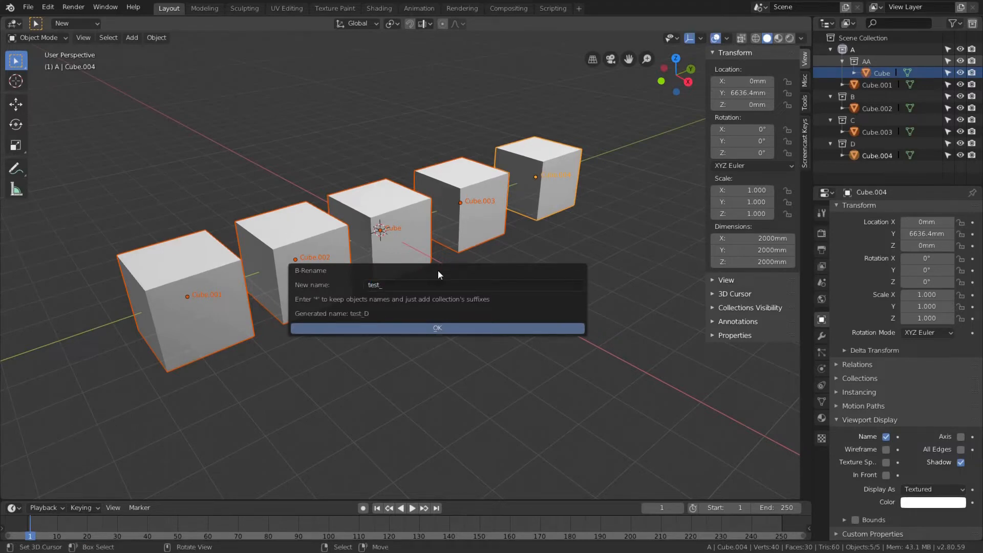
drag(438, 271, 407, 137)
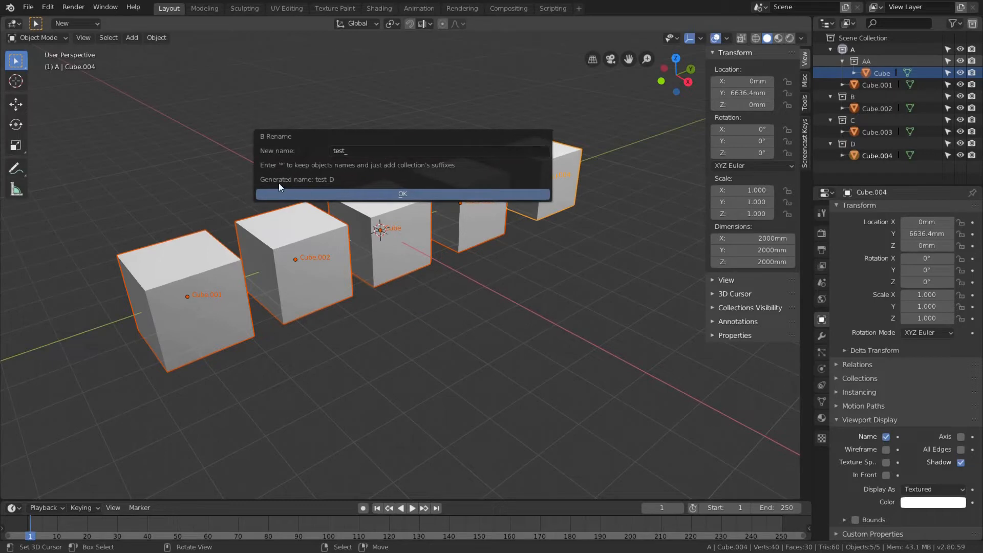
click(436, 193)
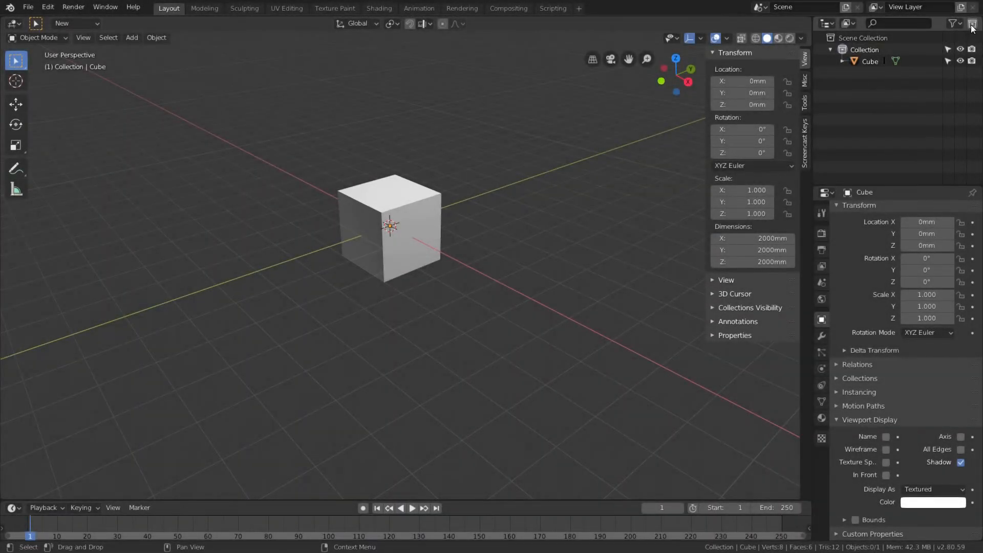
- Add three new collections to the scene
click(972, 24)
click(972, 23)
click(973, 24)
- Rename the four collections A, B, C and D in order, starting with the one that holds the cube
click(878, 48)
double_click(877, 48)
text(A)
double_click(868, 73)
text(B)
double_click(868, 85)
text(C)
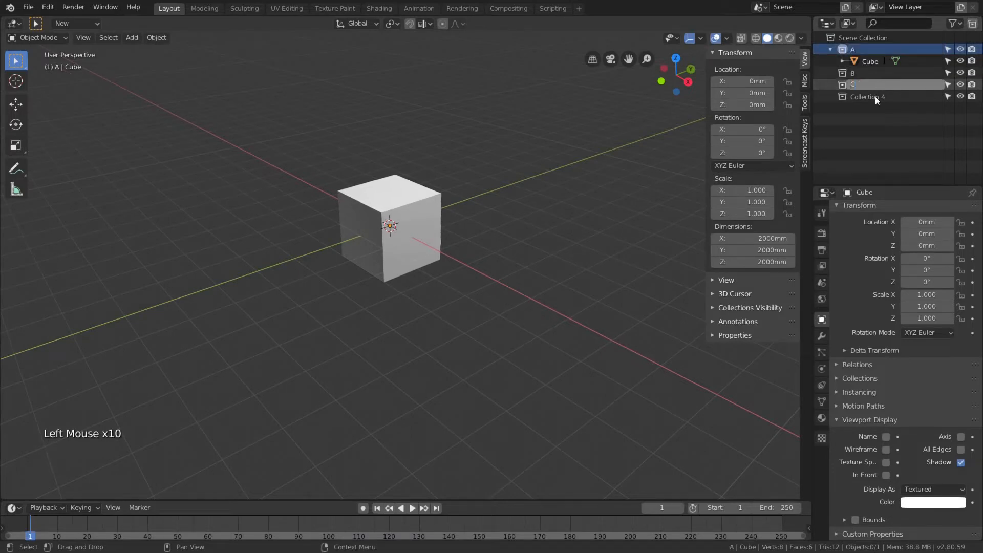
double_click(875, 96)
text(D)
key(Return)
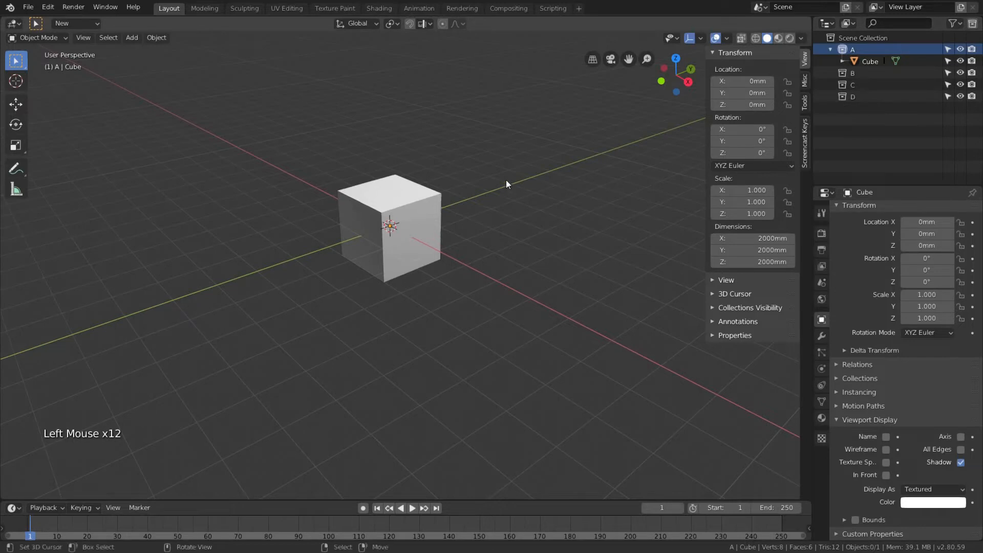
- Turn on the cube's name display in the viewport and place a duplicate at about Y -3148 mm
right_click(415, 202)
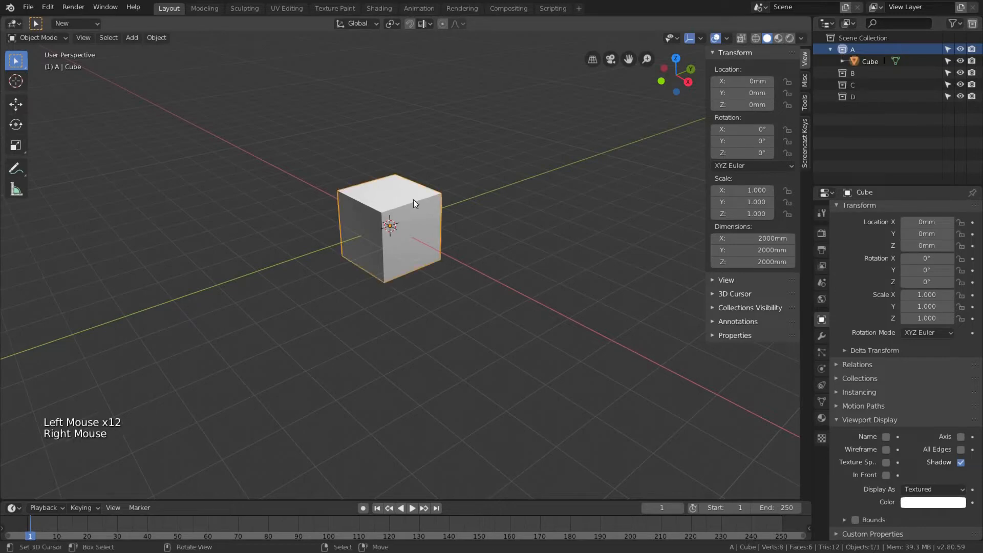
click(886, 435)
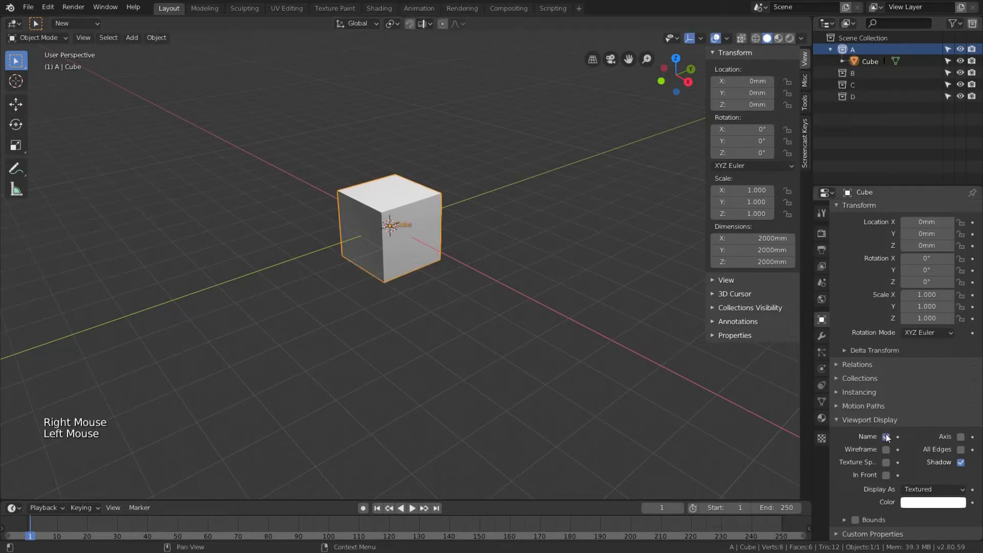
key(shift+d)
click(314, 244)
- Duplicate the original cube along the positive Y axis, and duplicate it again along the negative X axis
right_click(417, 206)
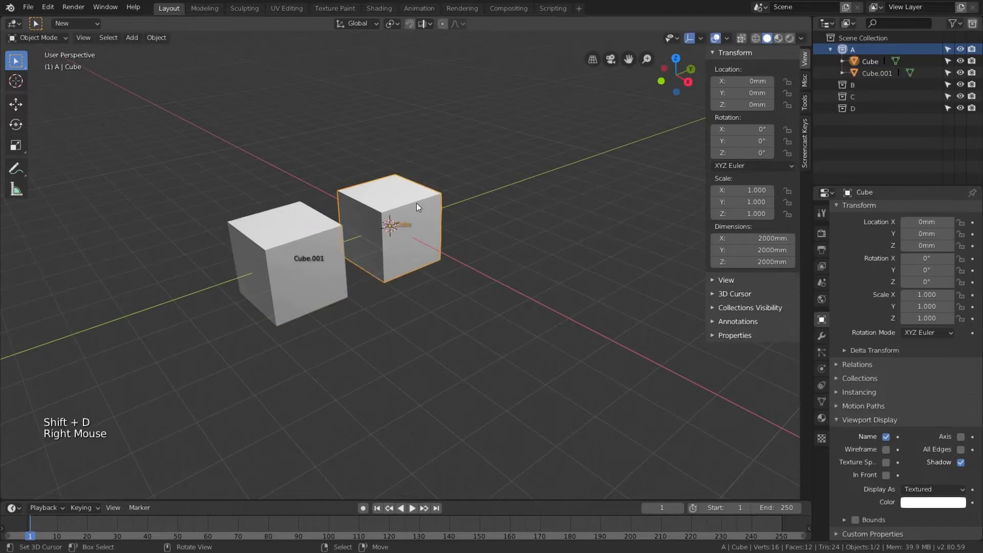
key(shift+d)
right_click(395, 221)
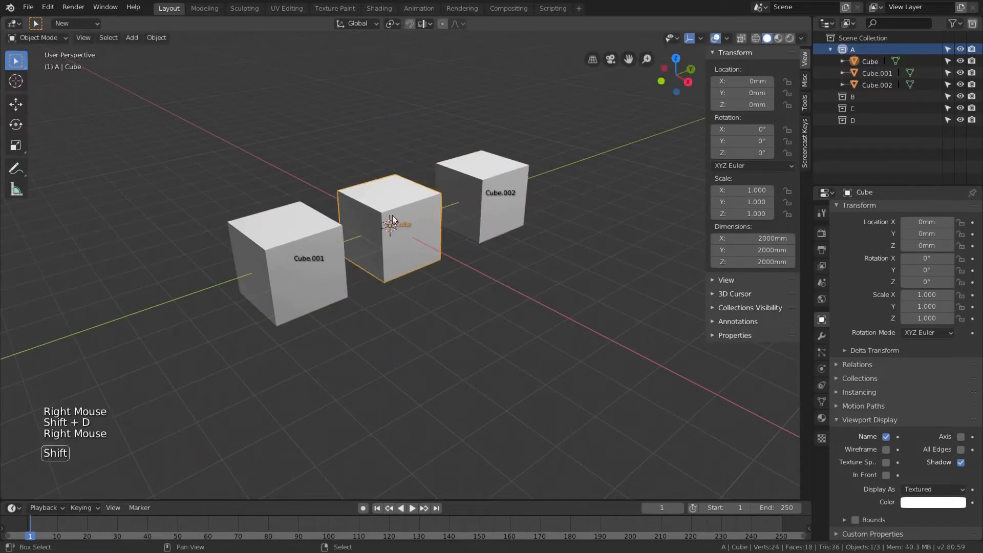
key(shift+d)
click(394, 207)
- Duplicate the original cube once more along the positive X axis, placing the copy at about X 3885 mm
right_click(393, 204)
key(shift+d)
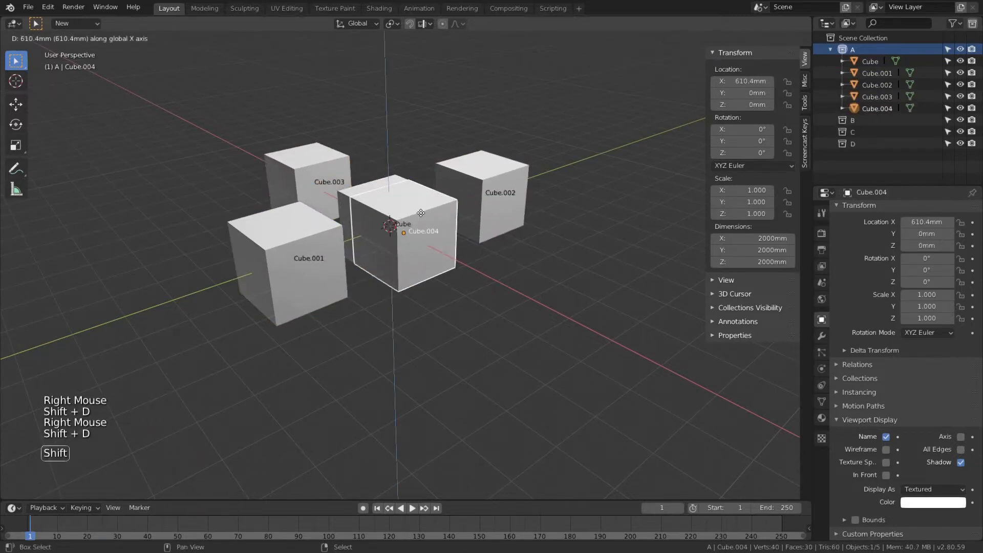
click(499, 255)
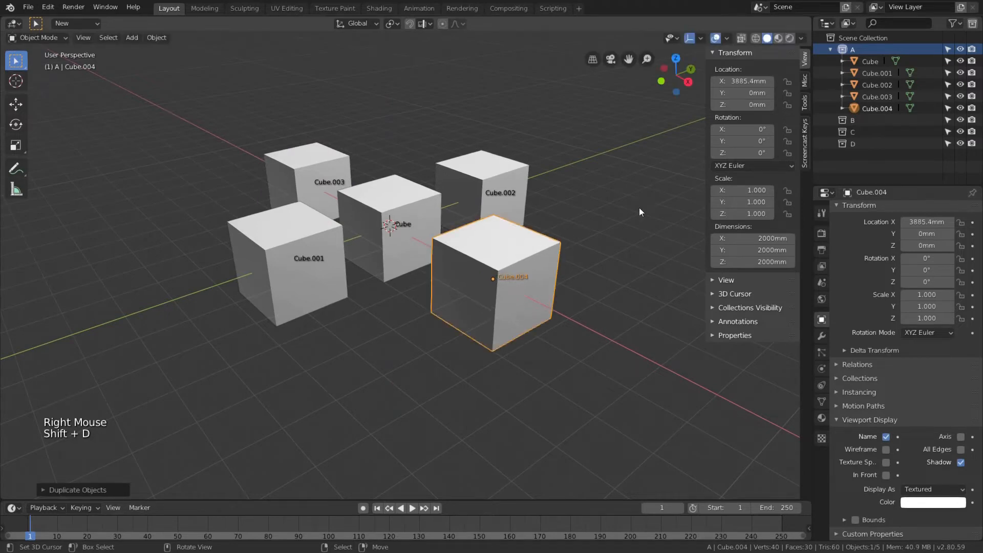
- Move Cube.004 into collection D, Cube.003 into C and Cube.002 into B
drag(883, 108, 887, 144)
drag(891, 97, 888, 119)
drag(889, 85, 886, 97)
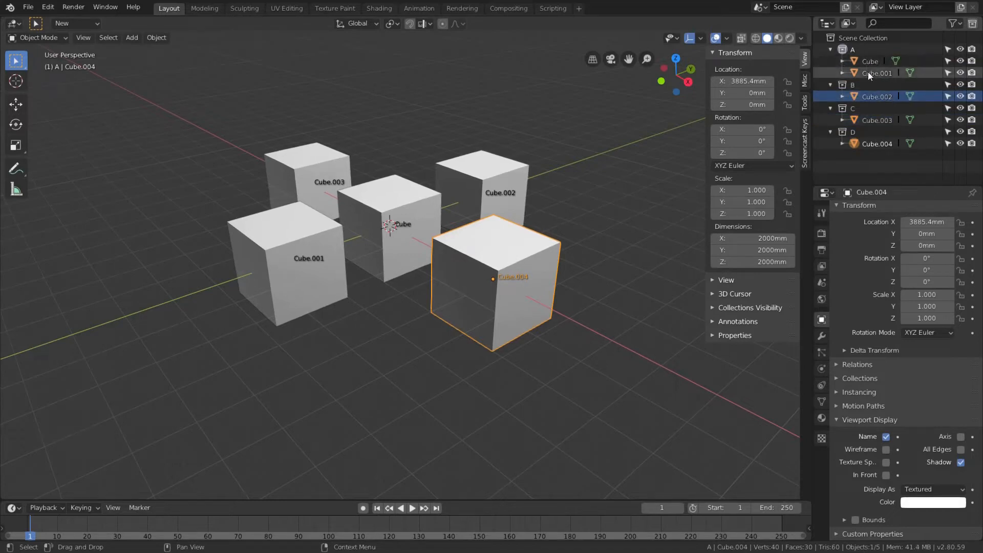
- Batch-rename all five cubes with B-Rename using the base name test_, including the two that share collection A, and deselect everything
right_click(402, 204)
shift+right_click(295, 244)
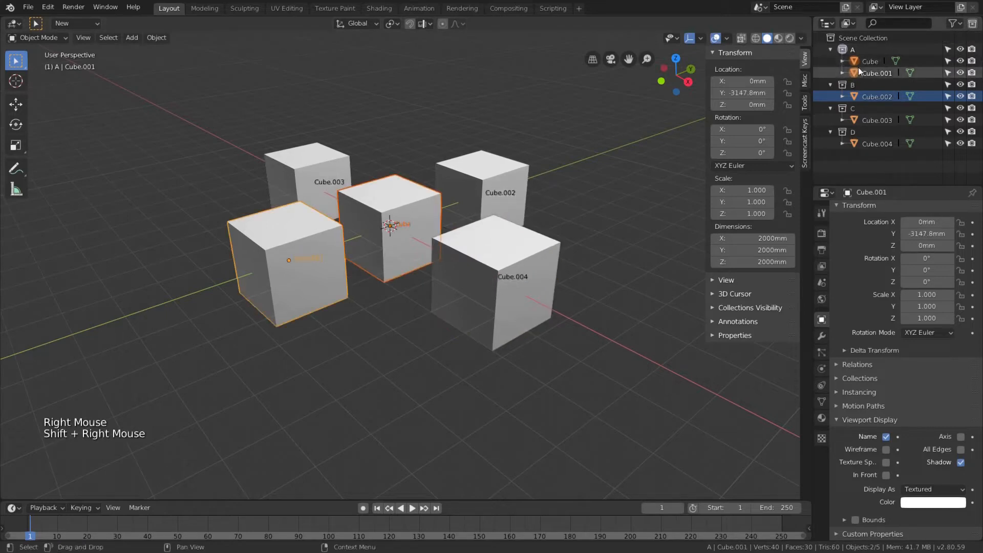
drag(226, 107, 520, 338)
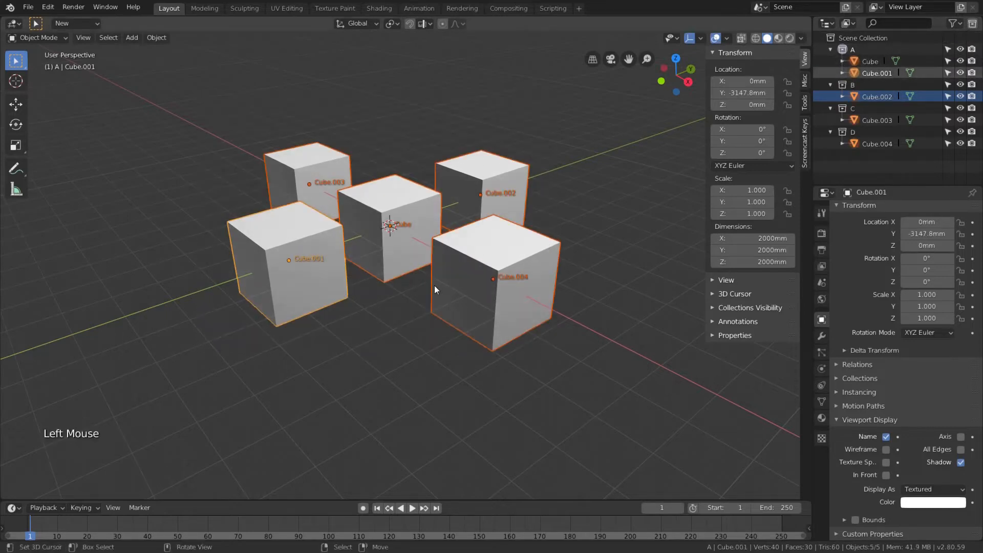
key(ctrl+shift+F2)
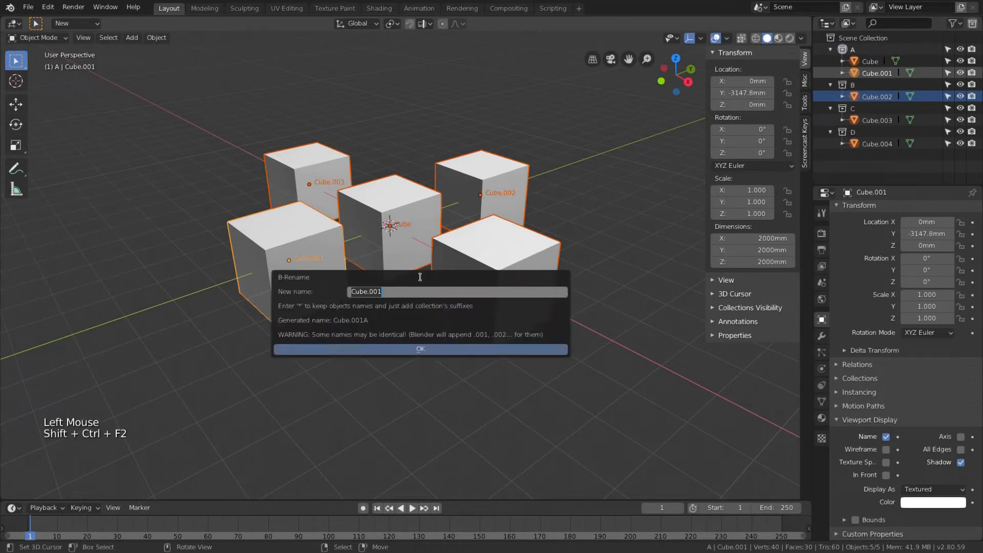
text(test_)
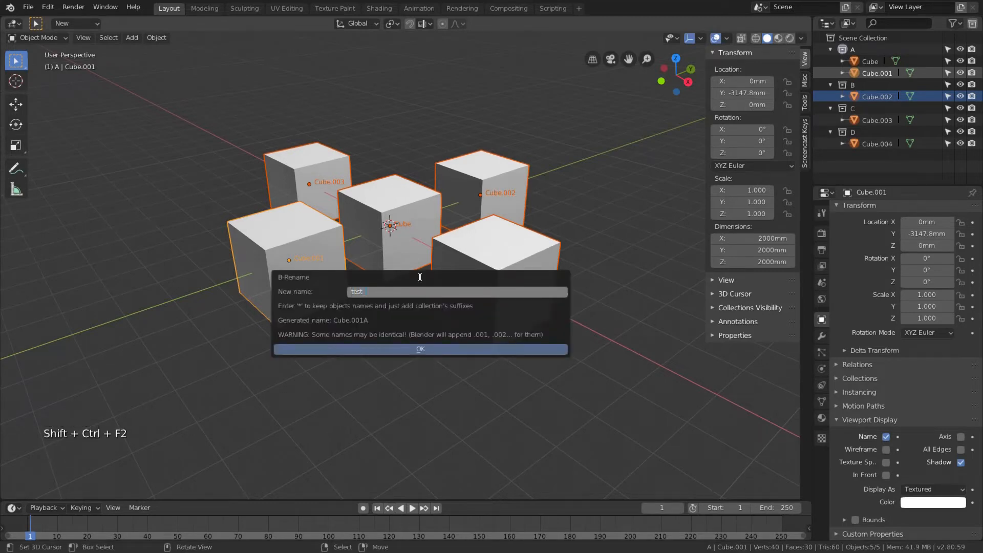
key(Return)
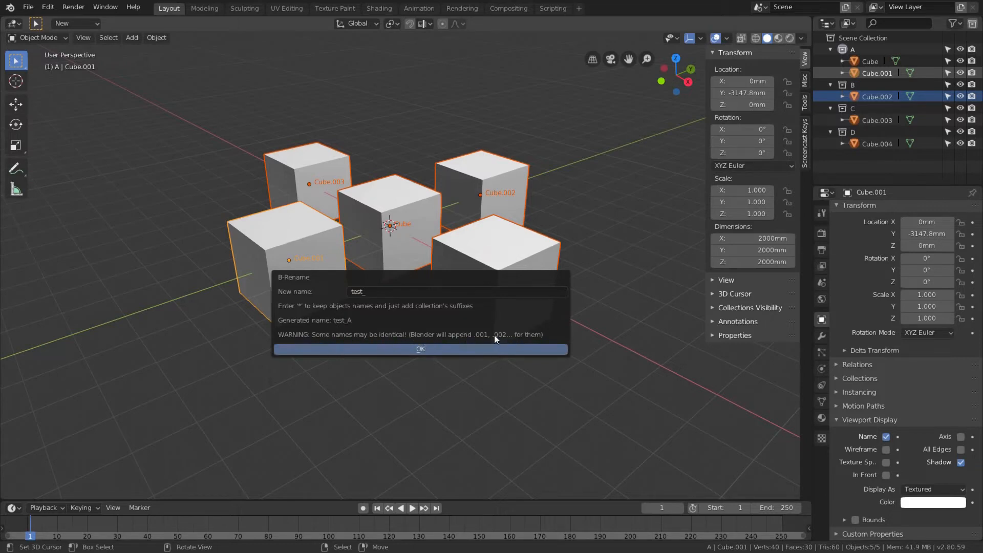
click(466, 345)
key(alt)
key(alt+a)
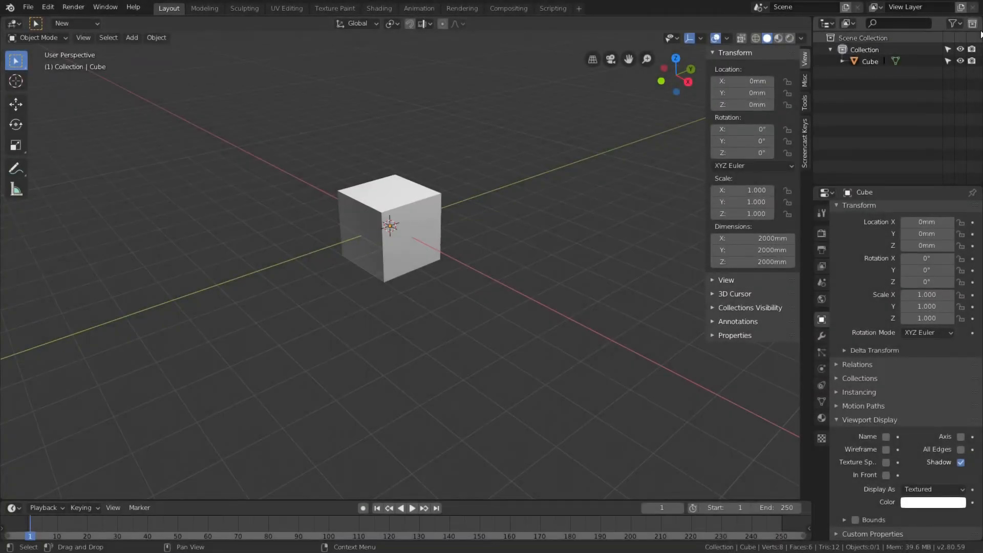
- Add two new collections and rename the three collections A, B and C, with the cube in A
click(973, 26)
click(972, 25)
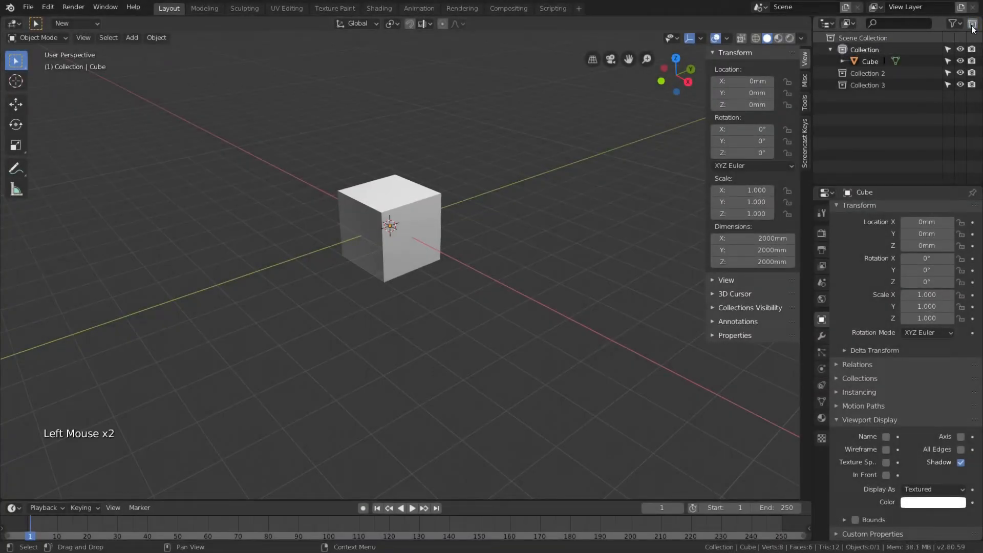
click(878, 49)
double_click(878, 49)
text(A)
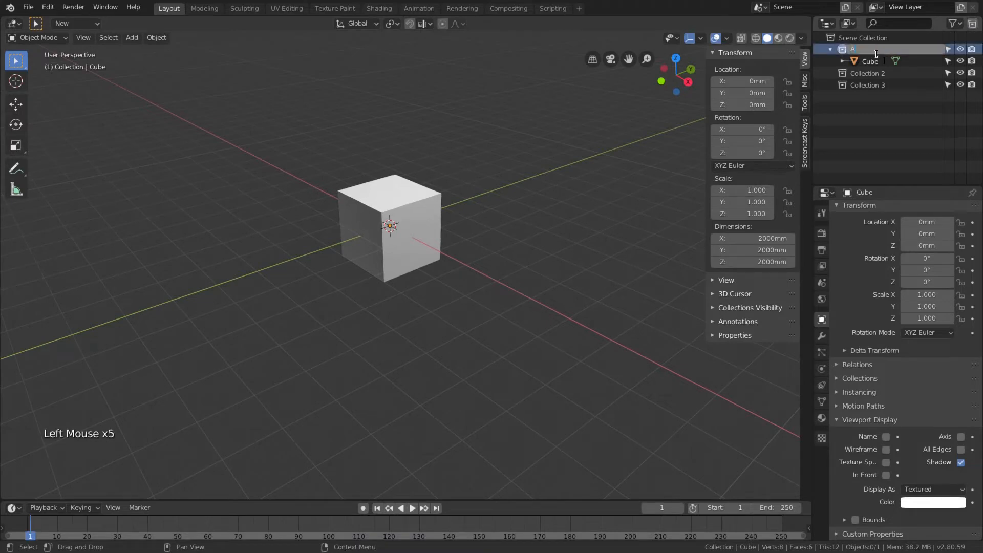
double_click(864, 72)
text(B)
double_click(868, 85)
text(C)
key(Return)
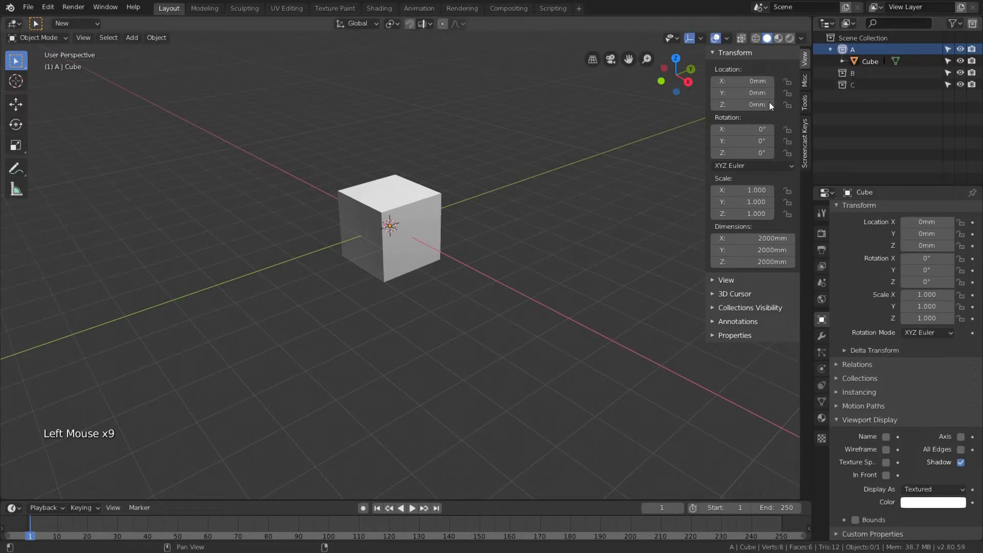
- Turn on the viewport name display for the cube and duplicate it along the negative Y axis
right_click(411, 200)
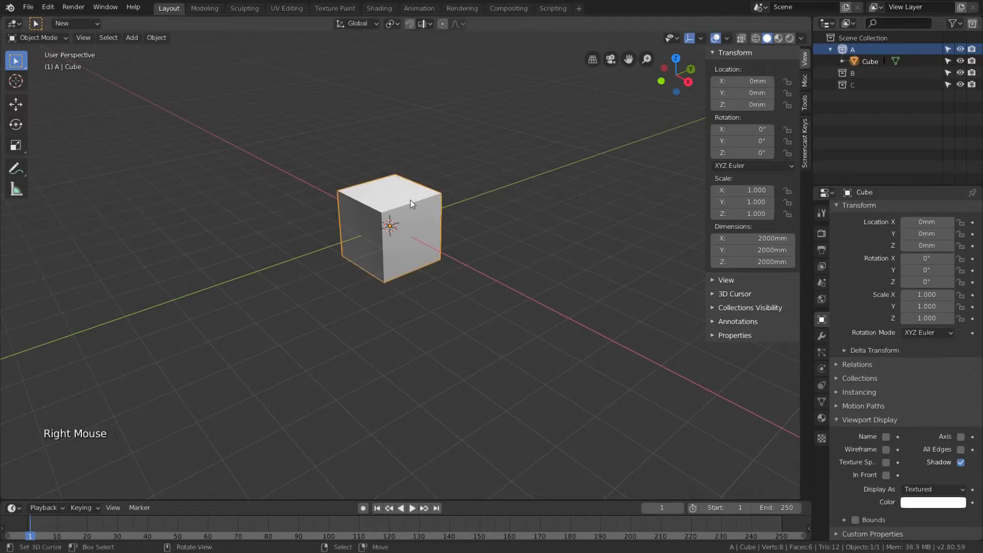
click(885, 436)
key(shift+d)
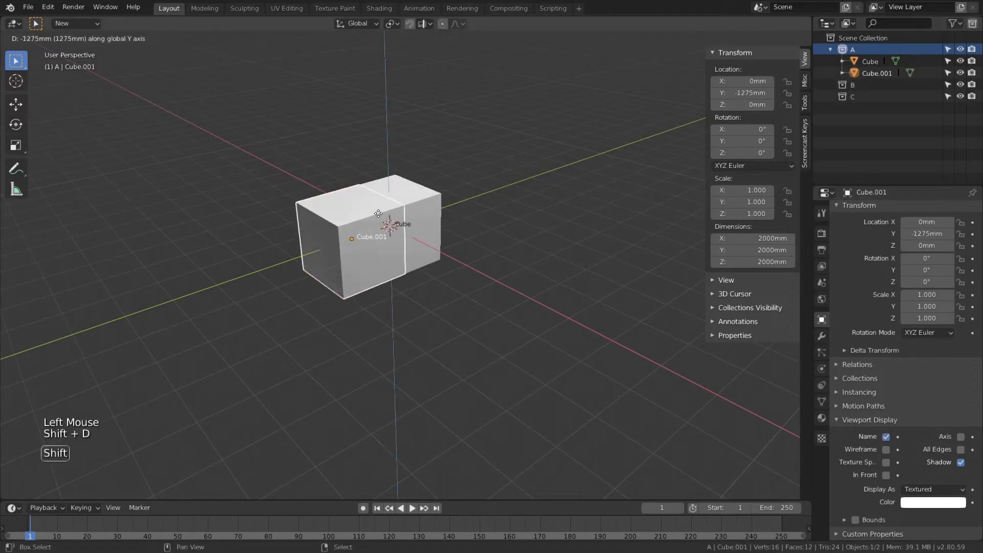
click(423, 216)
- Duplicate the original cube along the positive Y axis, placing the copy at about Y 3295 mm
right_click(423, 216)
key(shift+d)
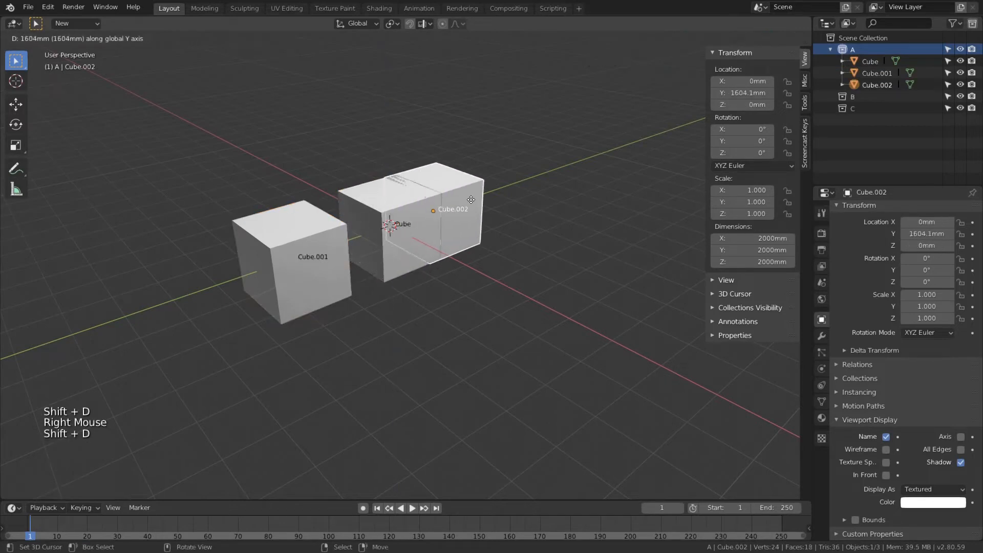
click(508, 190)
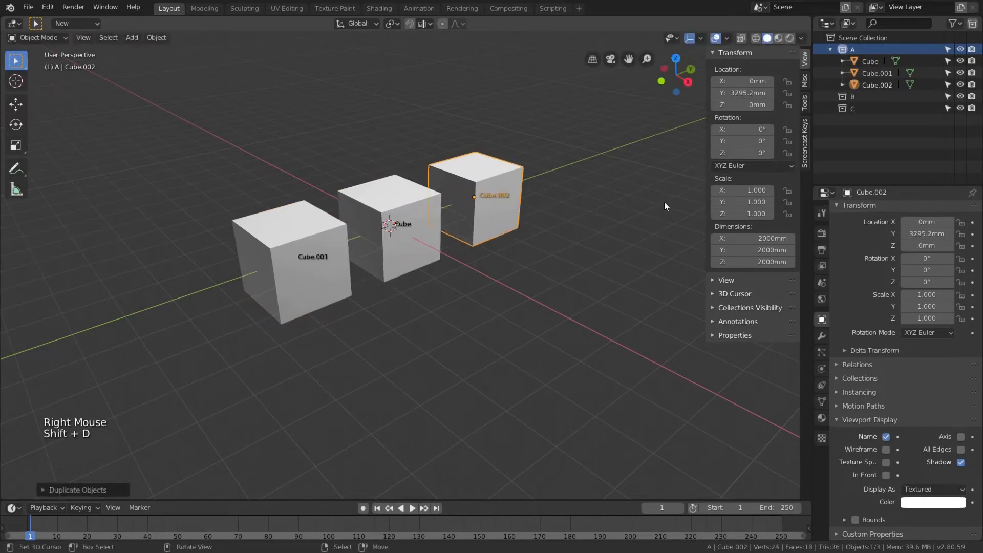
- Put Cube.001 in collection B and Cube.002 in C, and run B-Rename on all three cubes with * as the new name
mouse_move(867, 86)
mouse_down()
mouse_move(871, 108)
mouse_move(881, 84)
mouse_up()
drag(243, 109, 531, 325)
key(ctrl+shift+F2)
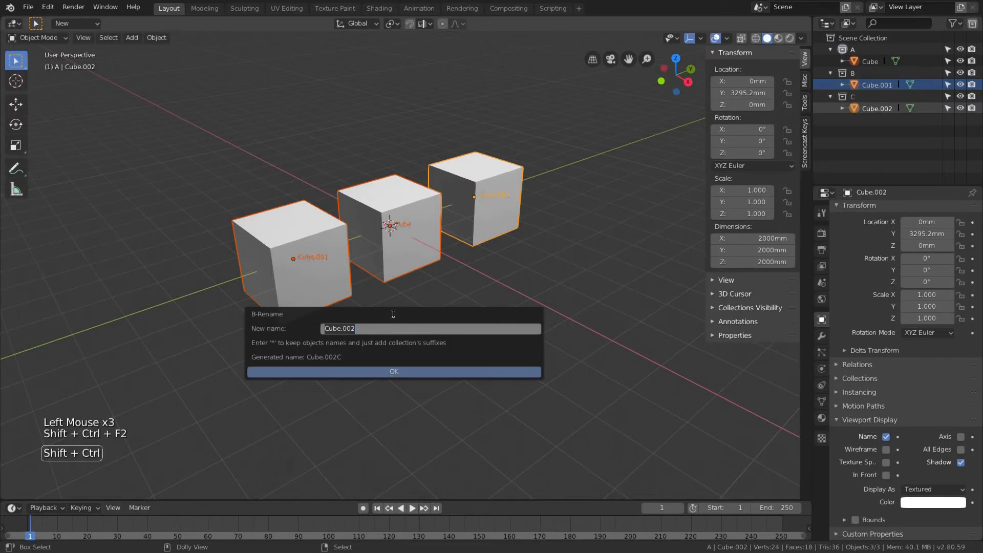
text(*)
key(Return)
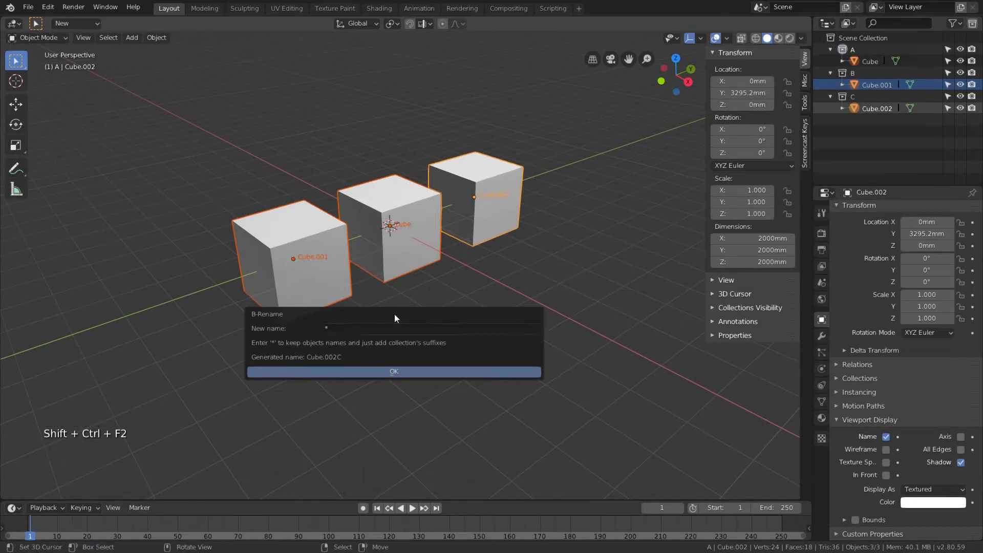
drag(394, 315, 392, 121)
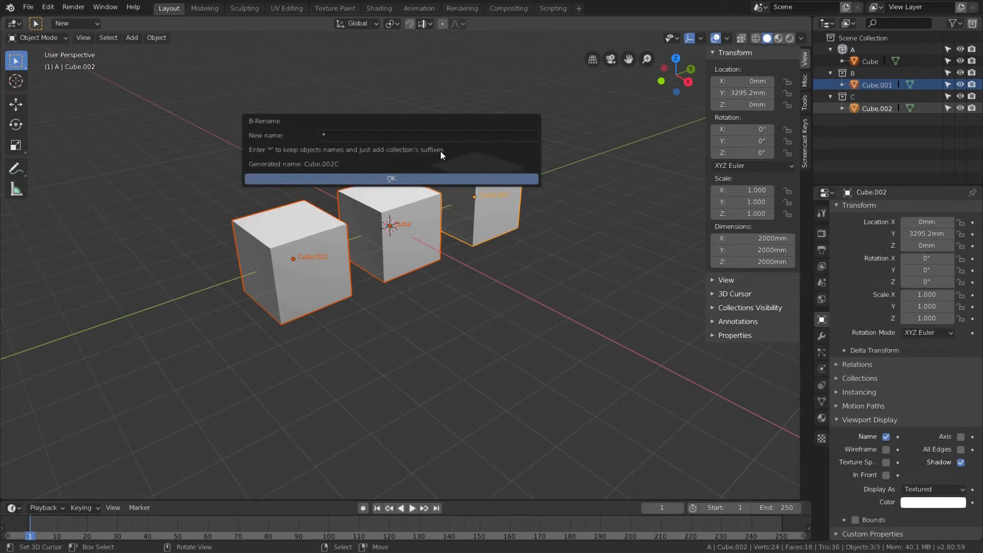
click(386, 177)
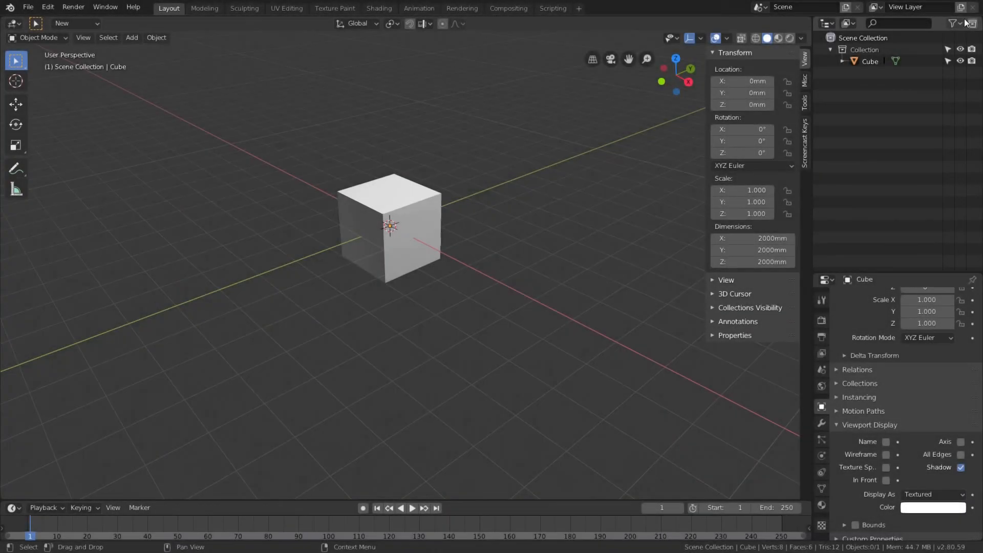
- Add two new collections and rename the collection containing the cube as _LOD1
click(972, 23)
click(973, 23)
double_click(861, 49)
text(_LOD1)
key(Return)
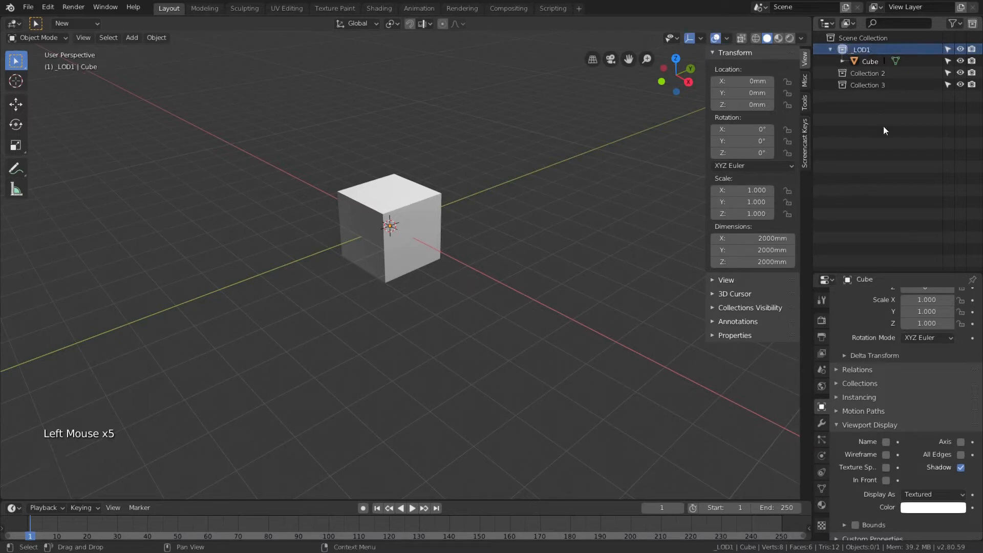
- Rename Collection 2 as _LOD2 and Collection 3 as _LOD3
double_click(862, 73)
text(_LOD2)
key(Return)
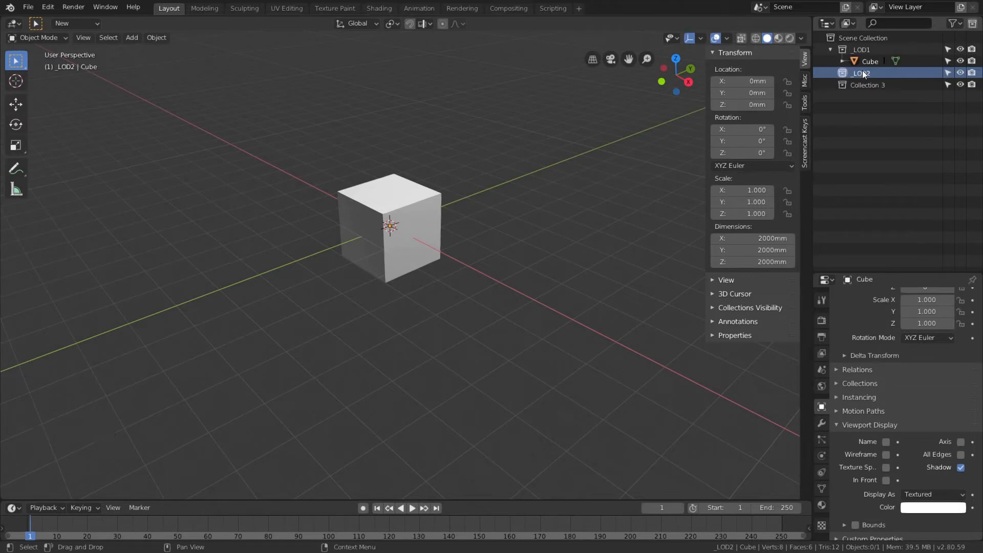
triple_click(868, 85)
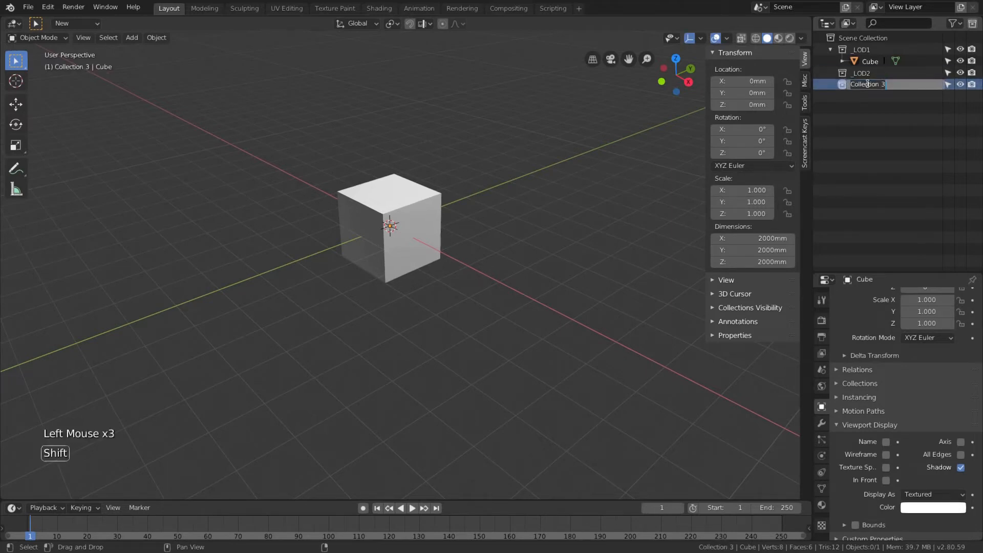
key(BackSpace)
key(BackSpace)
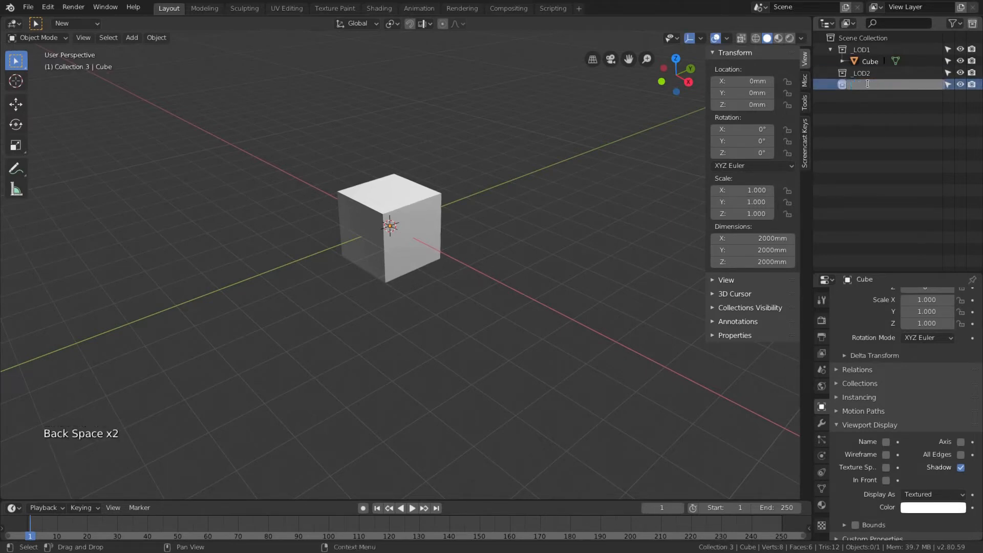
text(LOD3)
key(Return)
- Duplicate the cube twice in place, and put Cube.001 in the _LOD2 collection and Cube.002 in _LOD3
right_click(408, 197)
key(shift+d)
right_click(408, 197)
key(shift+d)
right_click(407, 197)
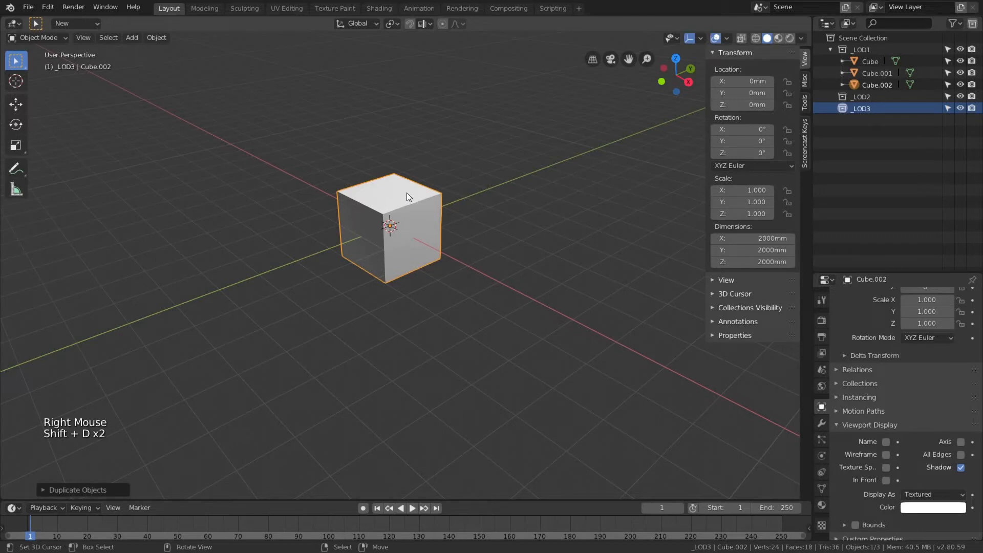
mouse_move(867, 87)
mouse_down()
mouse_move(871, 106)
mouse_move(883, 85)
mouse_up()
- Select all three overlapping cubes and duplicate them three times in place, so each _LOD collection holds four cubes
drag(320, 107, 493, 303)
key(shift+d)
key(shift+d)
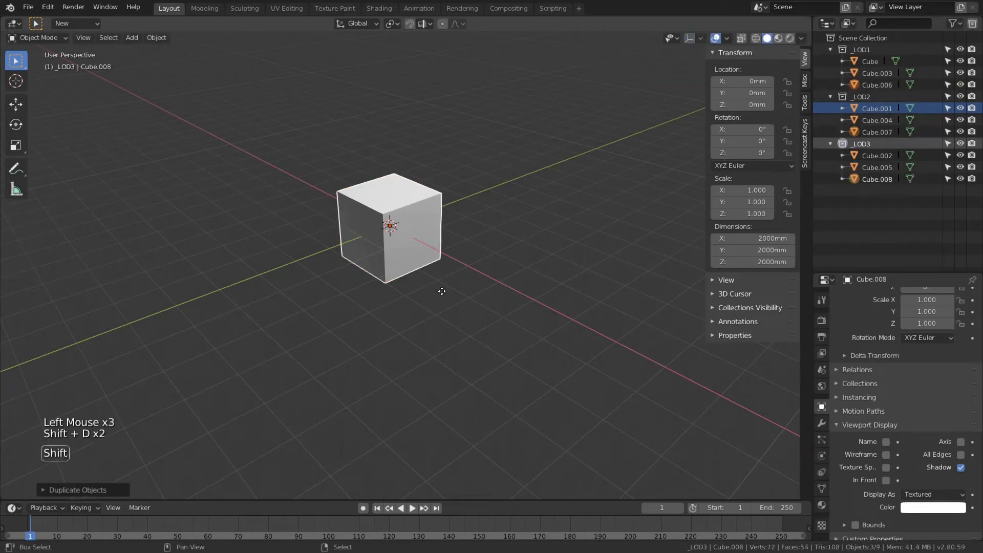
click(442, 291)
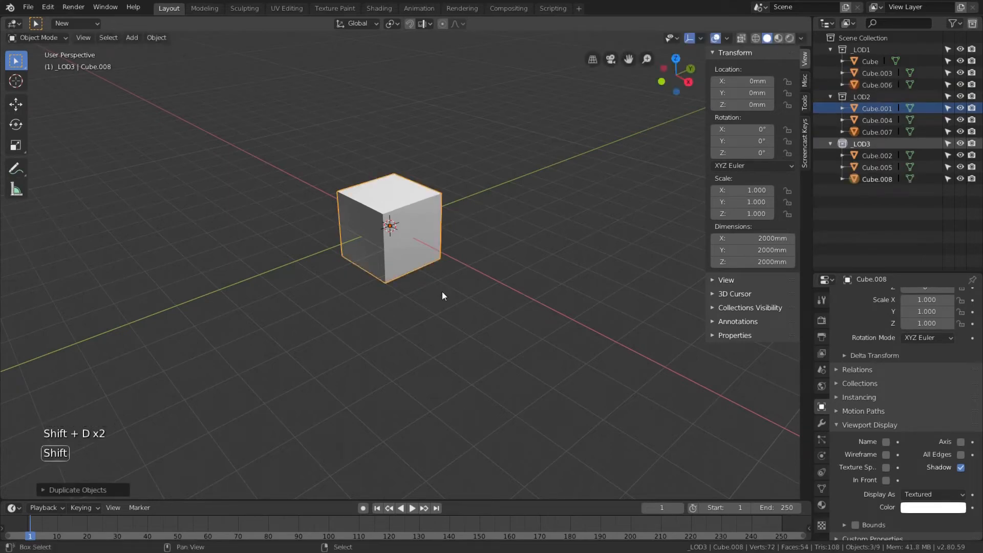
key(shift+d)
click(444, 296)
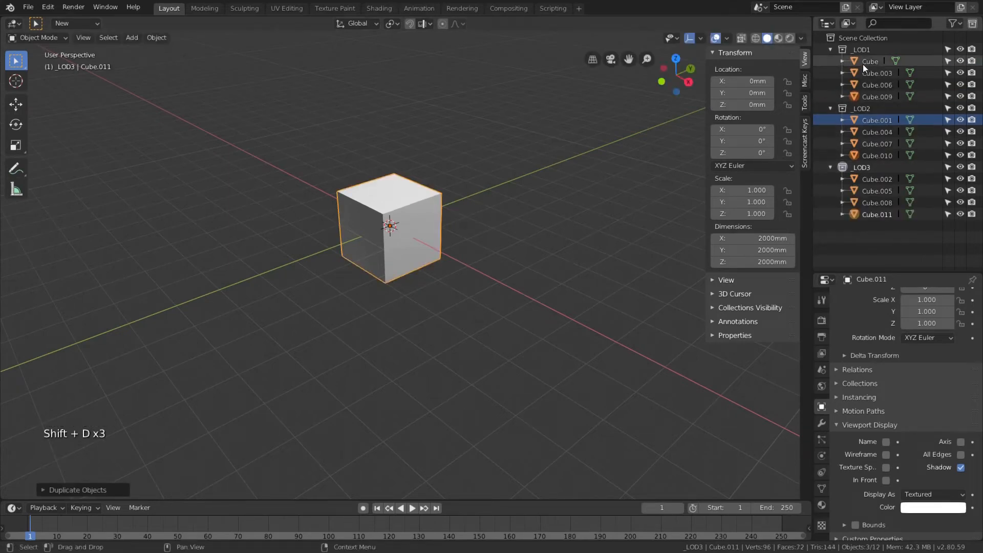
- Run B-Rename on Cube, Cube.001 and Cube.002 together with 01 as the new name
click(877, 59)
shift+click(881, 120)
shift+click(879, 179)
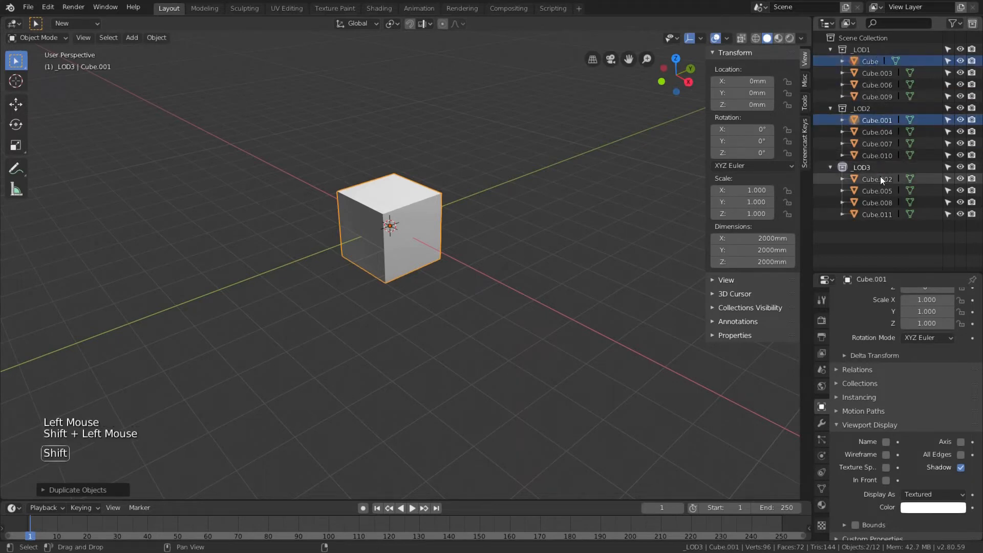
key(ctrl+shift+F2)
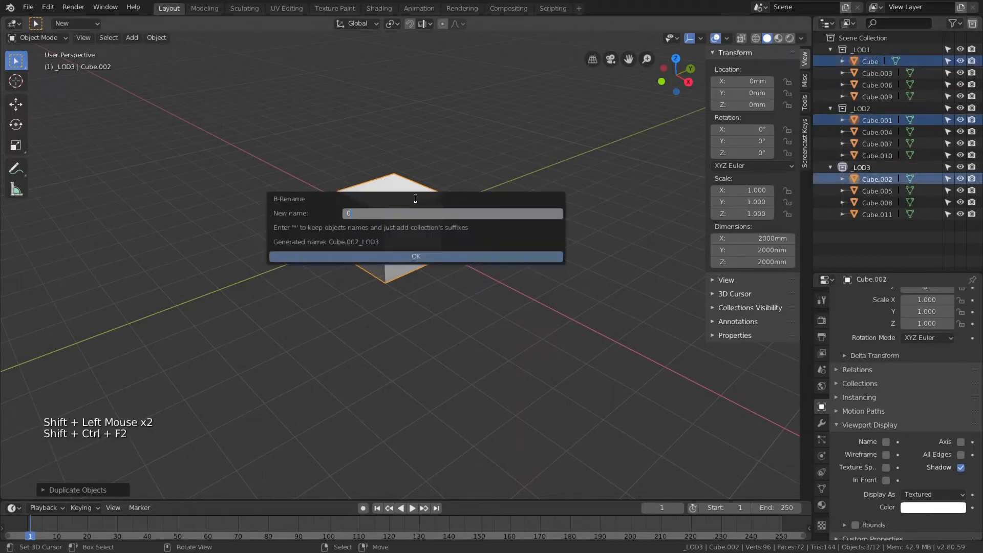
key(Return)
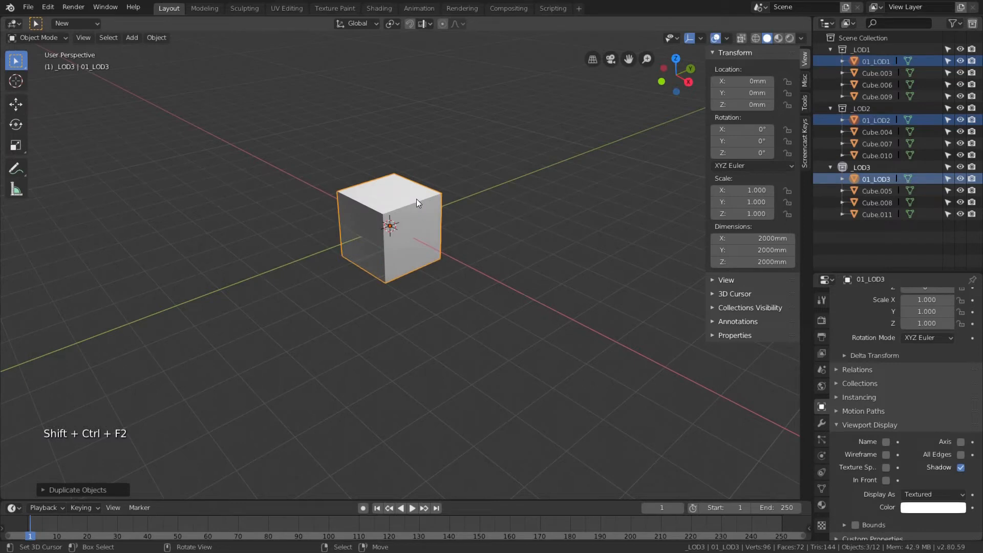
- Run B-Rename on Cube.003, Cube.004 and Cube.005 together with 02 as the new name
click(871, 72)
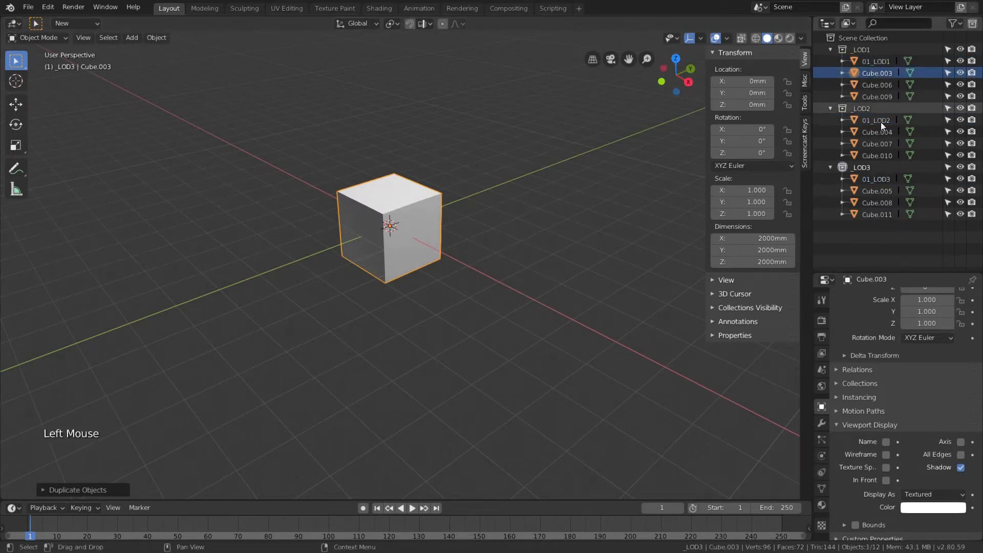
shift+click(882, 132)
shift+click(881, 189)
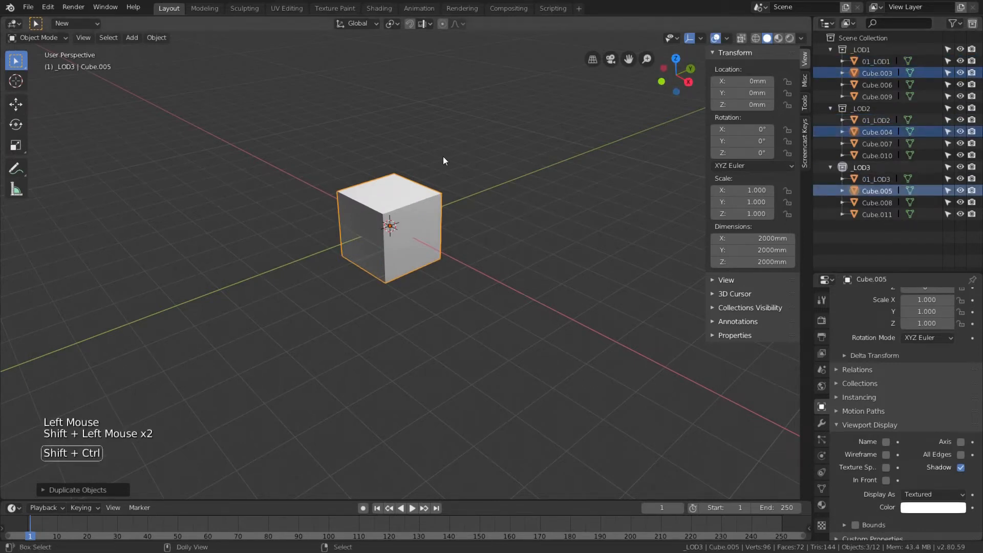
key(shift+ctrl+F2)
text(02)
key(KP_Enter)
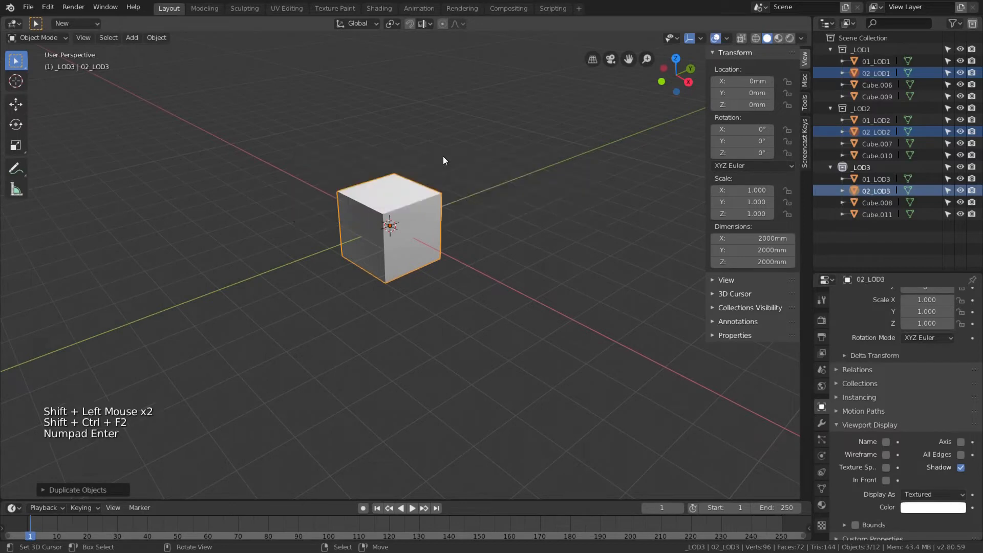
- Run B-Rename on Cube.006, Cube.007 and Cube.008 together with 03 as the new name
click(893, 85)
shift+click(878, 144)
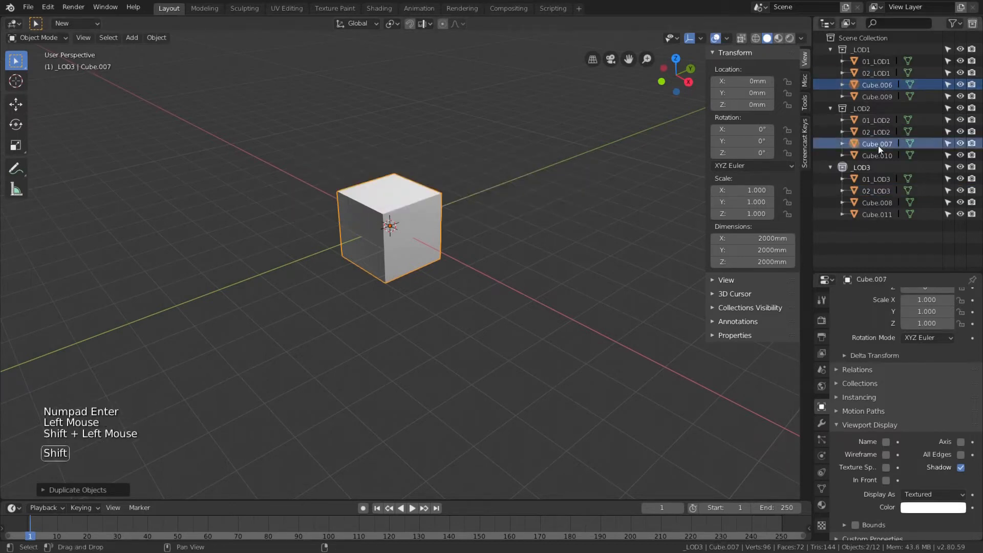
shift+click(876, 200)
key(shift+ctrl+F2)
text(03)
key(KP_Enter)
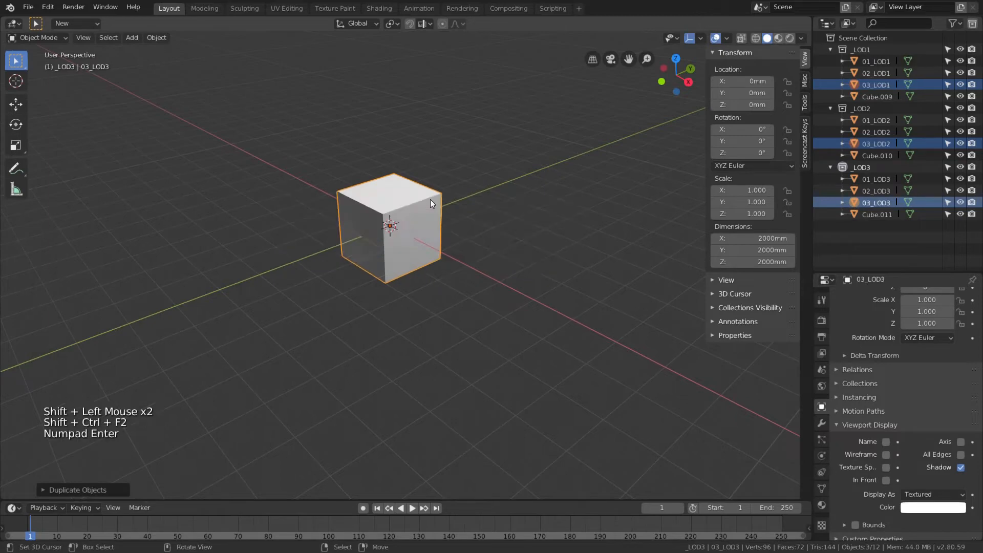
- Run B-Rename on Cube.009, Cube.010 and Cube.011 with 04 as the new name, and deselect everything
click(889, 97)
shift+click(886, 156)
shift+click(881, 214)
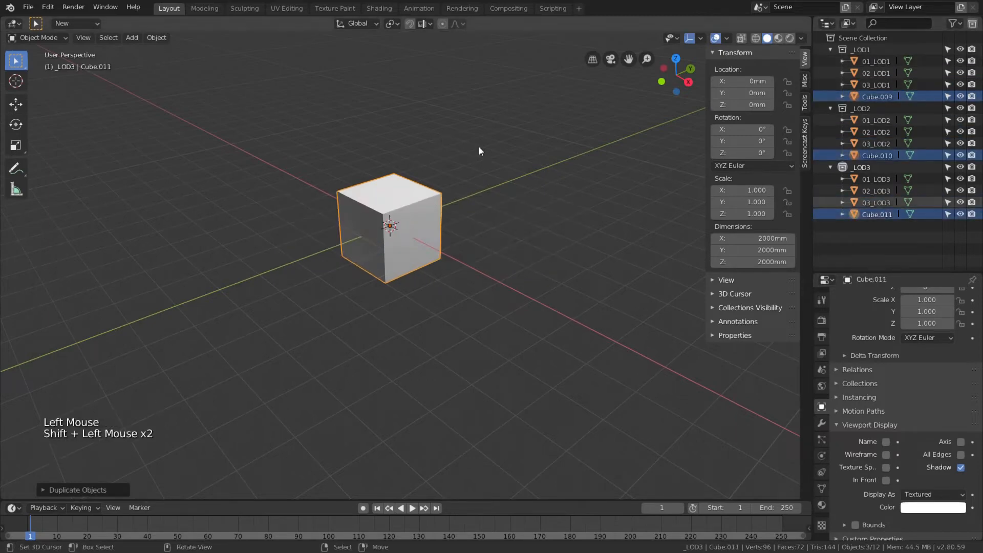
key(shift+ctrl+F2)
text(04)
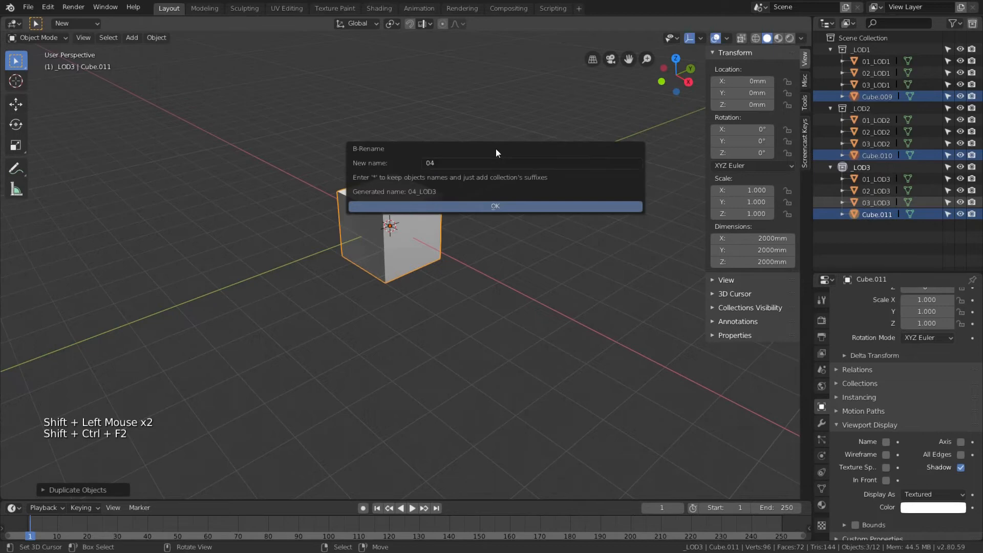
key(KP_Enter)
key(alt+a)
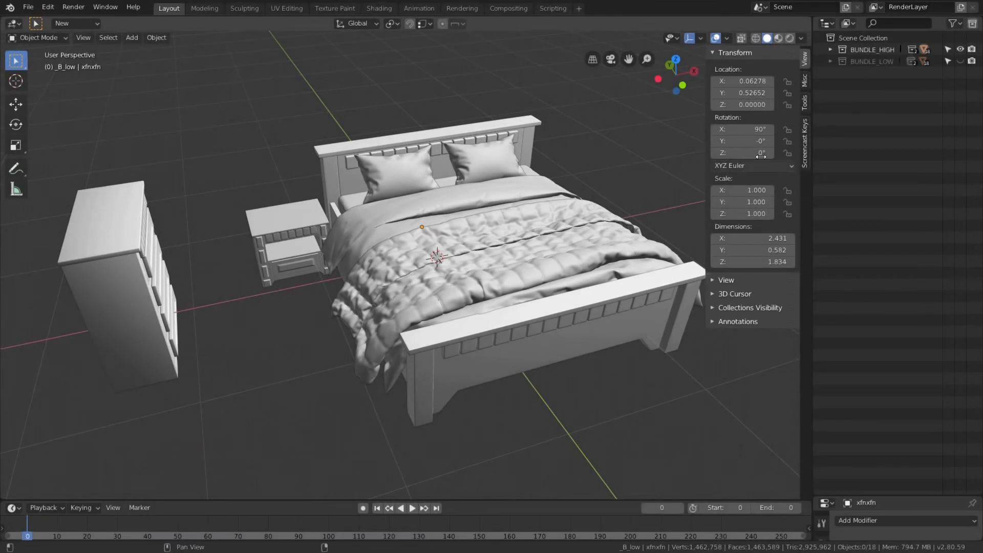
- Expand BUNDLE_HIGH and BUNDLE_LOW with their nested A and B collections to list all the bedroom objects
click(830, 49)
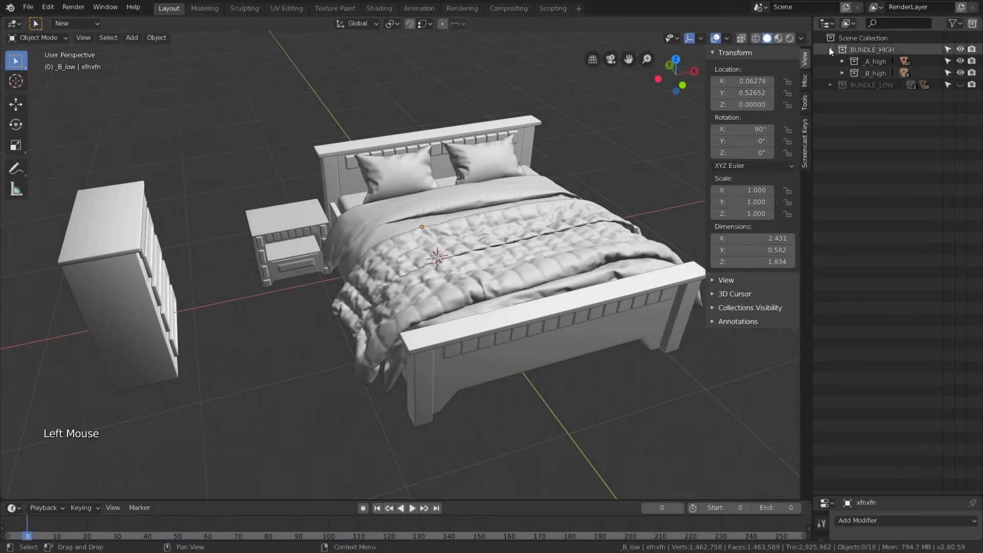
click(842, 72)
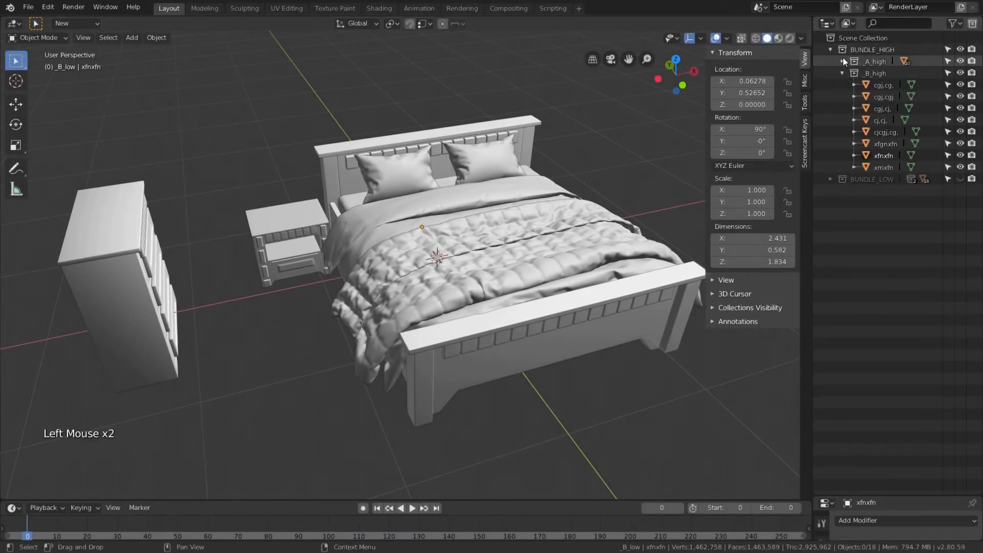
click(843, 60)
click(830, 297)
click(842, 321)
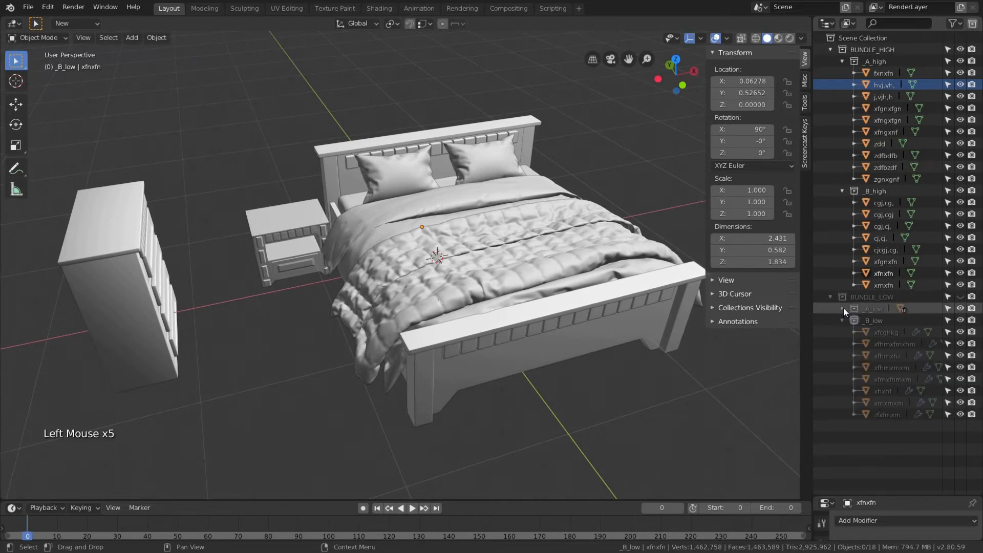
click(842, 308)
- Make the BUNDLE_LOW collection visible and set the viewport shading colour to Random
click(960, 297)
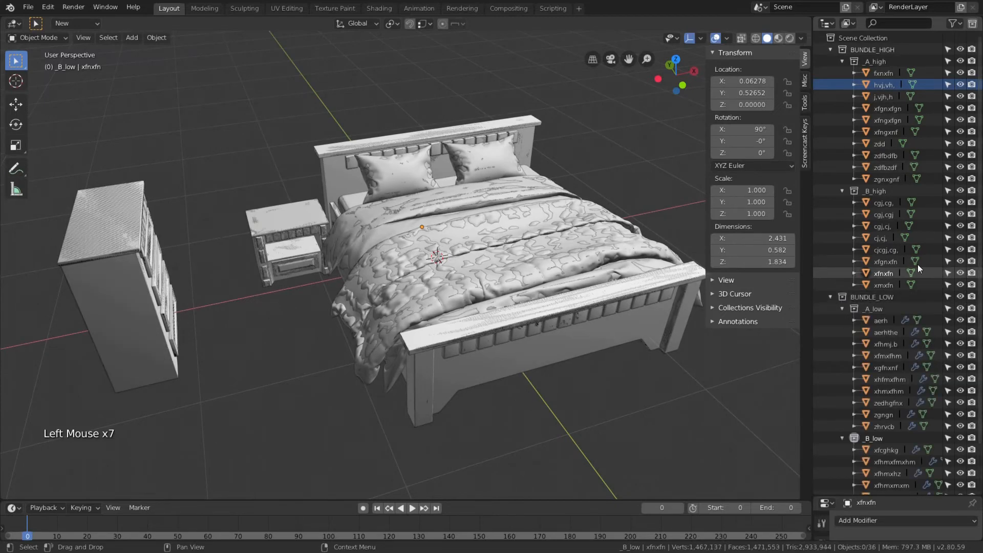
click(802, 37)
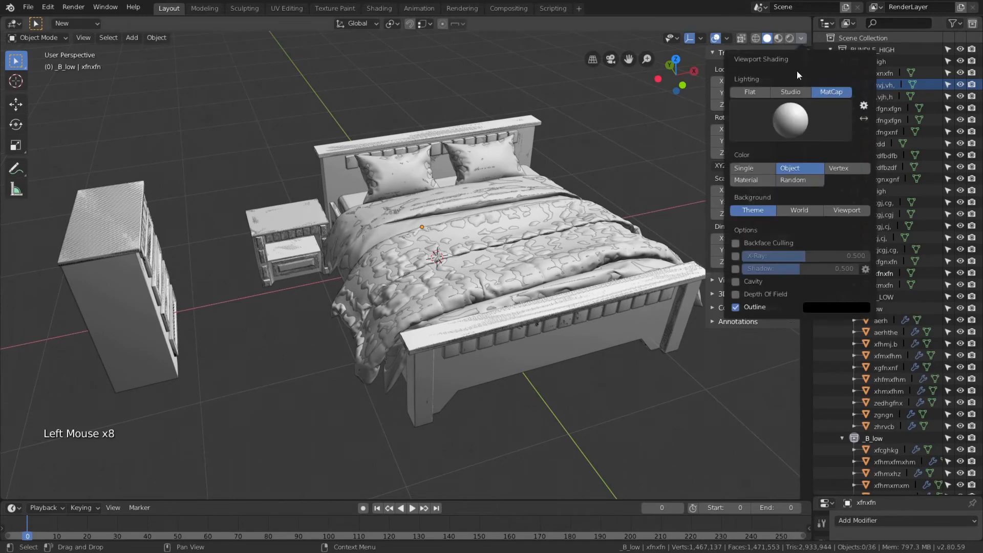
click(794, 181)
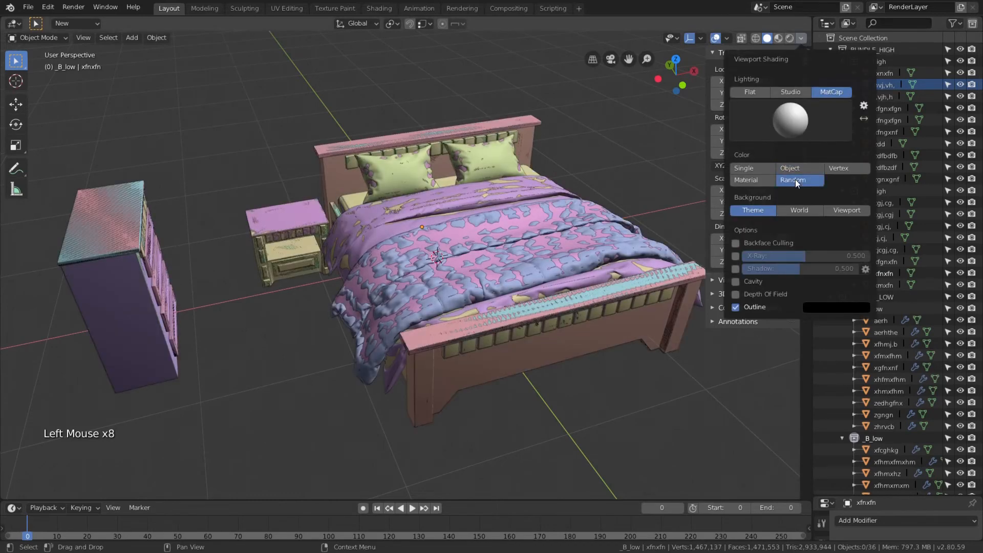
click(878, 61)
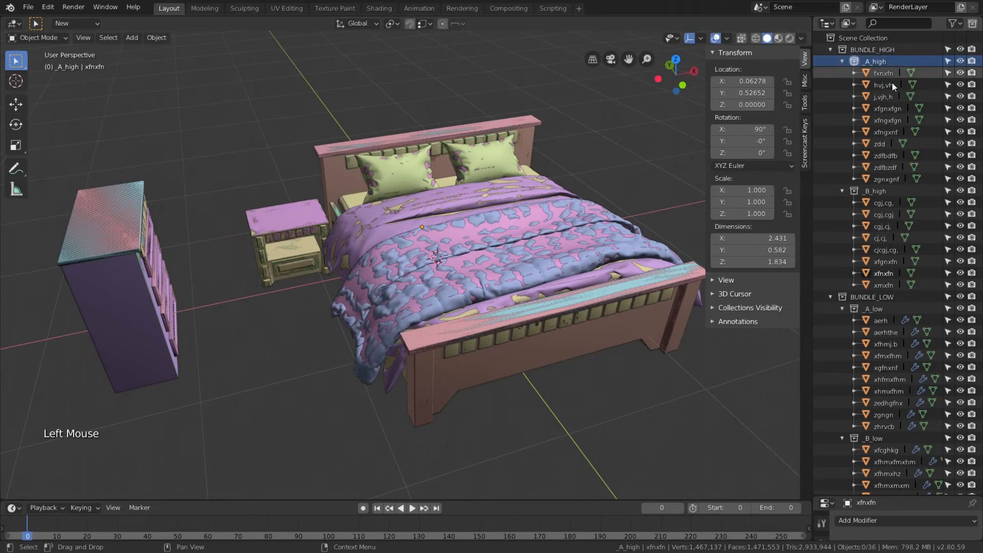
click(878, 308)
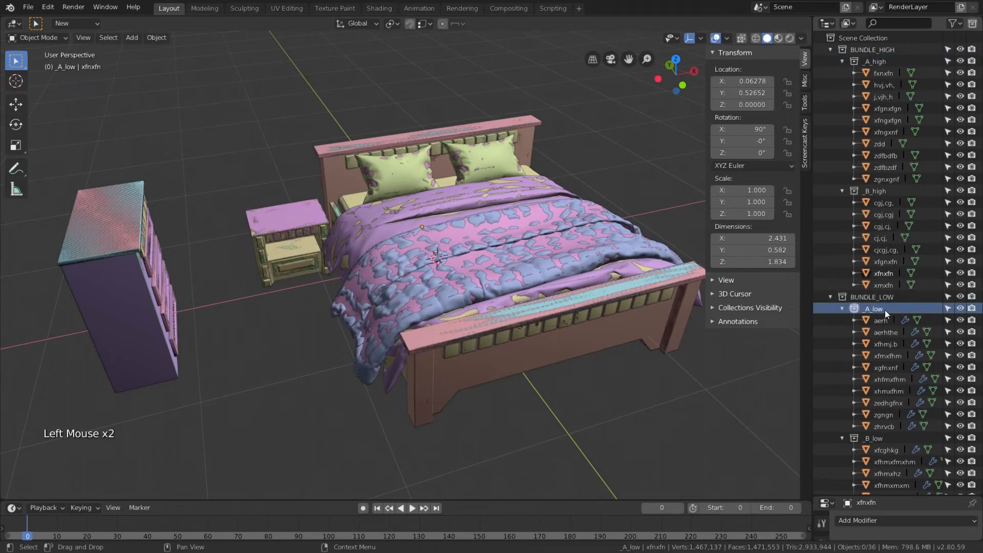
click(878, 191)
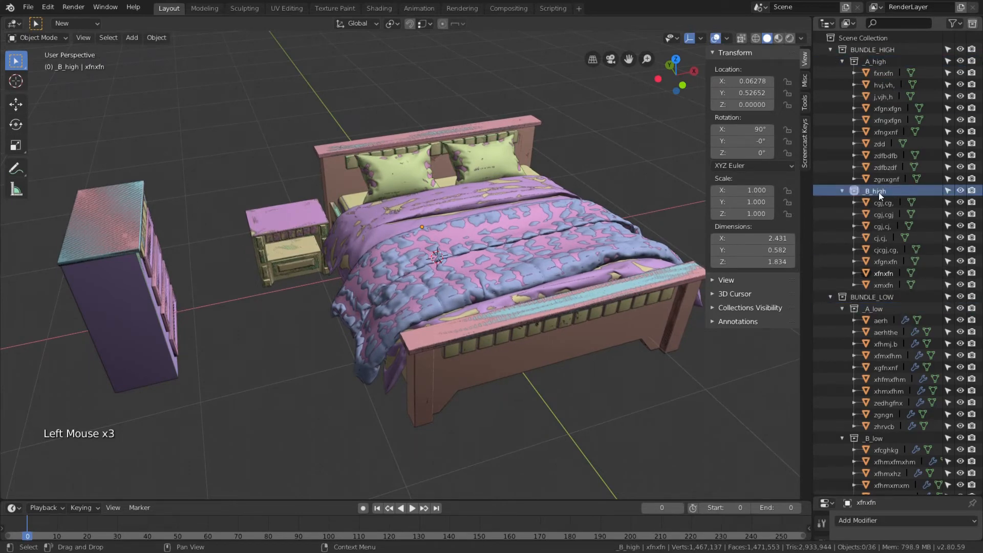
click(891, 437)
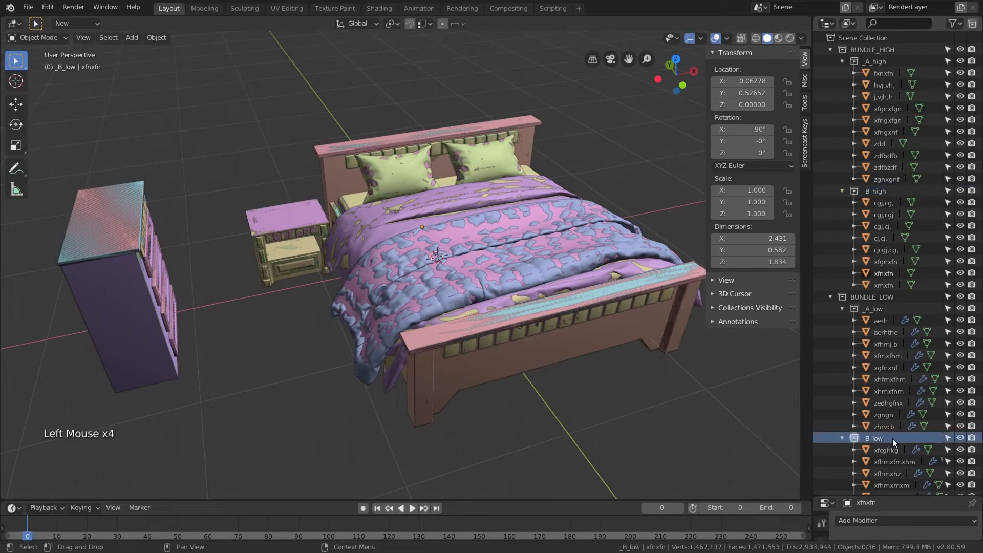
- Select the bed frame fxnxfn in _A_high with its overlapping low-poly counterpart zhrvcb, and B-Rename both as 01
click(888, 75)
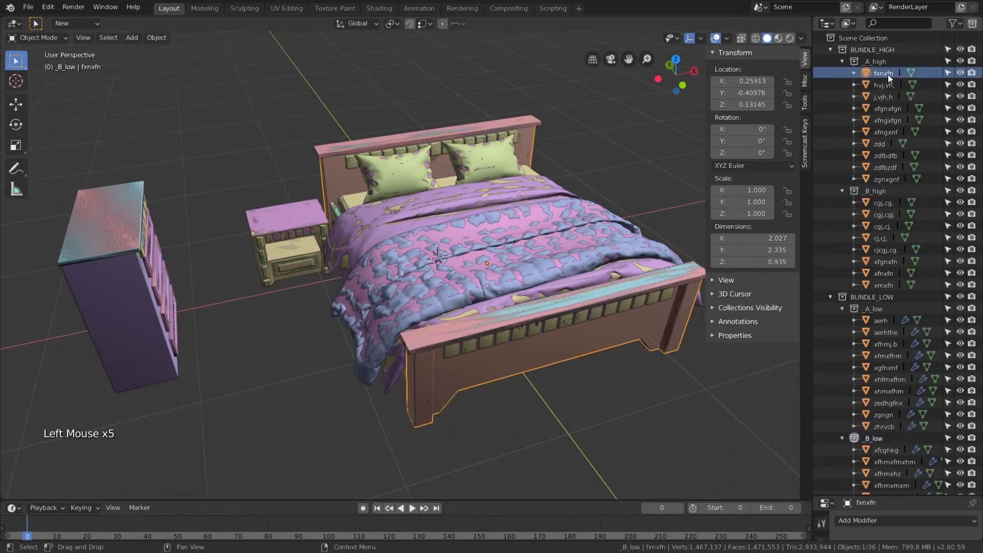
shift+right_click(435, 402)
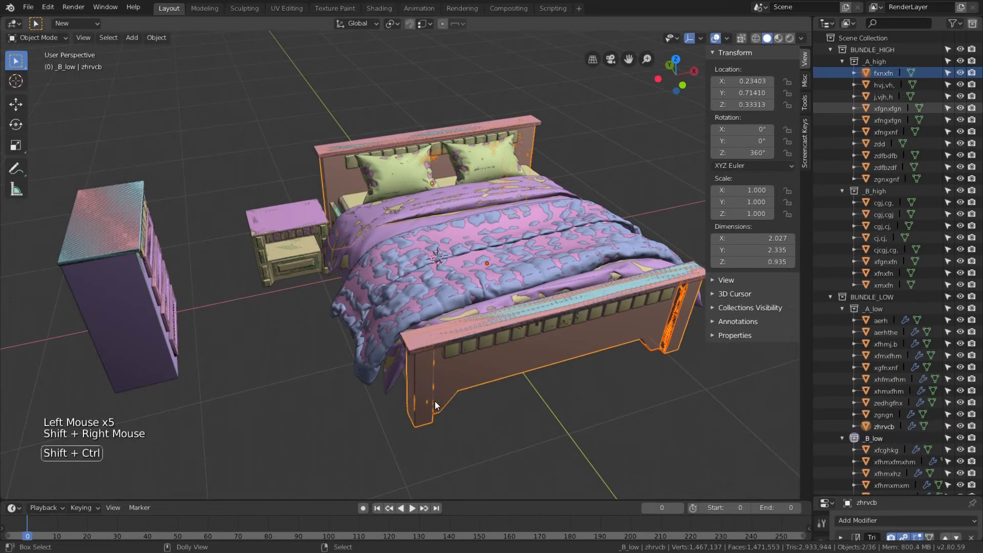
key(shift+ctrl+F2)
text(01)
key(KP_Enter)
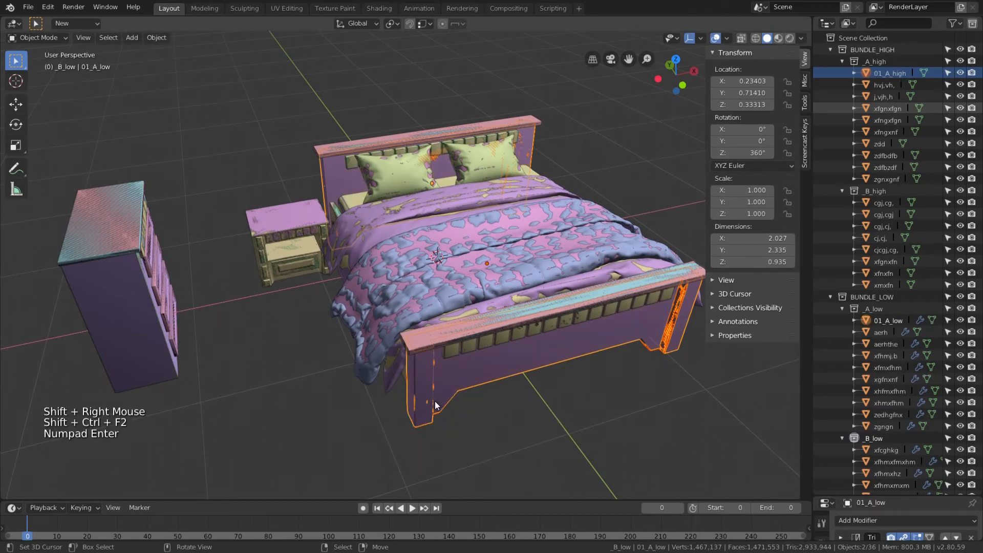
- Select hvj,vh, in _A_high with its low-poly counterpart xfmxfhm under the bed, and B-Rename both as 02
click(876, 84)
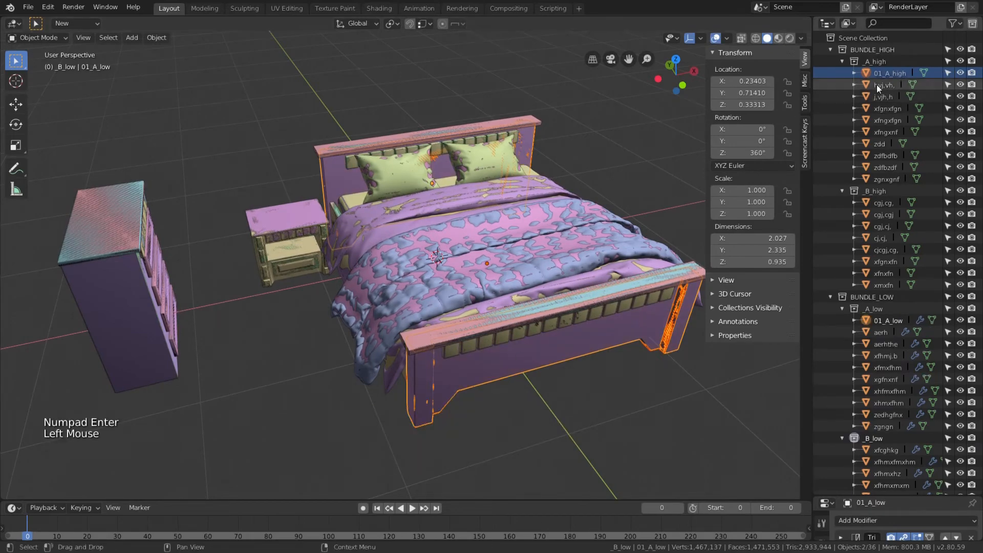
scroll(432, 361, up, 1)
middle_drag(427, 376, 447, 352)
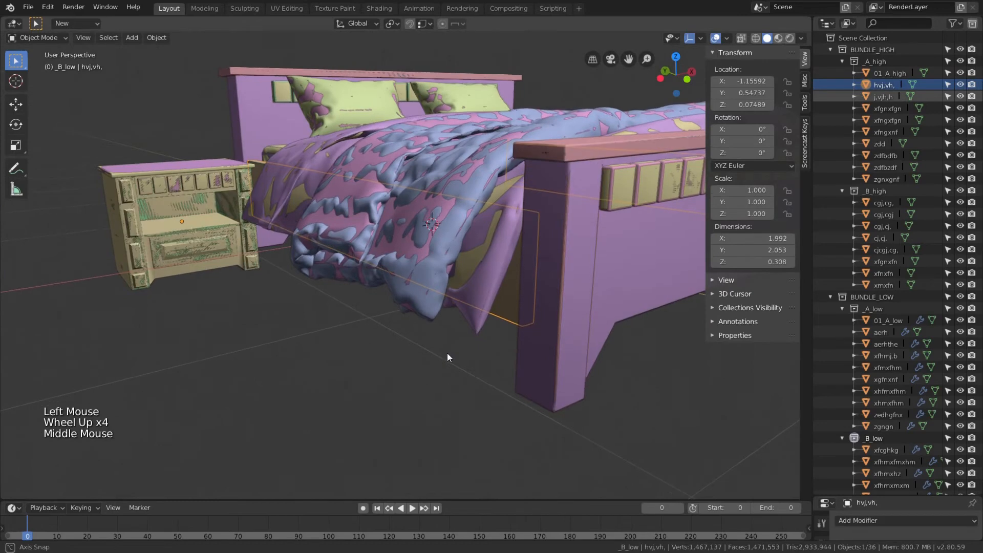
shift+right_click(492, 309)
key(shift+ctrl+F2)
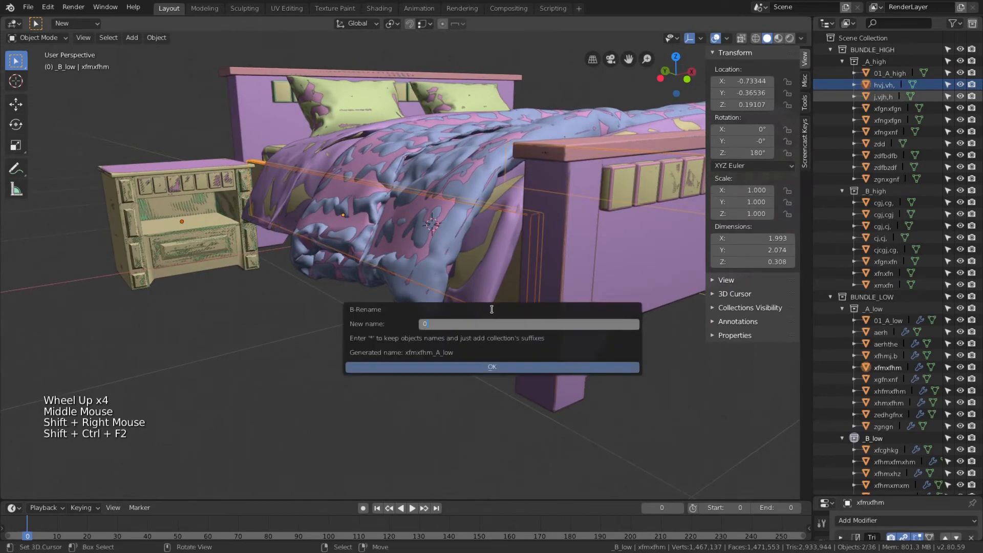
key(KP_Enter)
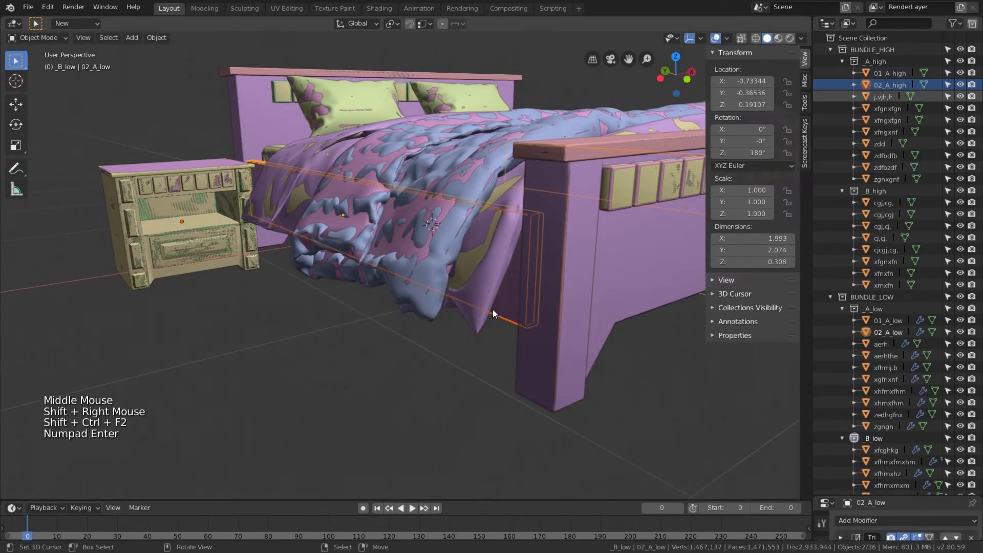
- Select the dresser body j,vjh,h in _A_high with its overlapping low-poly counterpart xhfmxfhm, and B-Rename both as 03
click(886, 96)
scroll(594, 174, down, 3)
middle_drag(541, 202, 476, 207)
shift+middle_drag(412, 214, 357, 197)
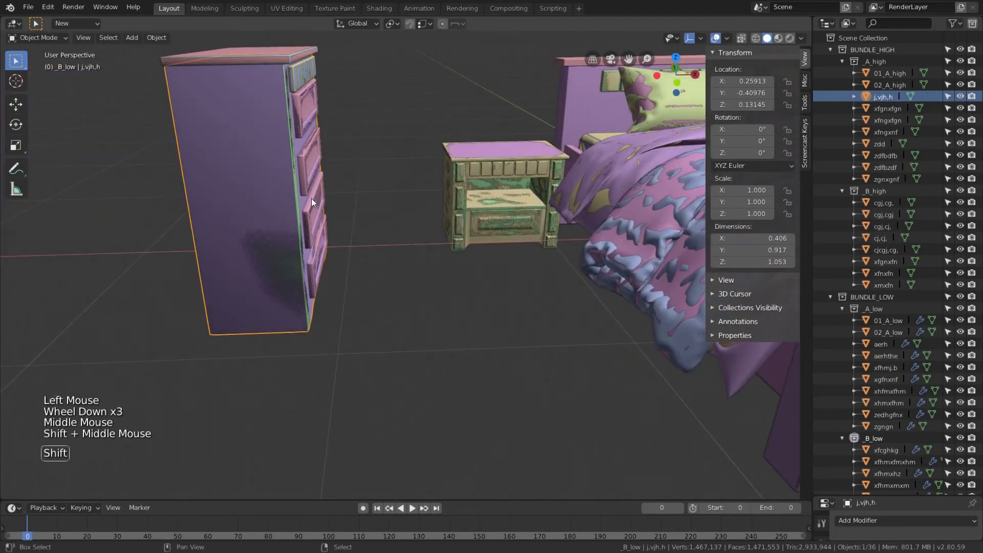
shift+right_click(270, 261)
shift+right_click(270, 262)
shift+right_click(270, 262)
shift+right_click(270, 262)
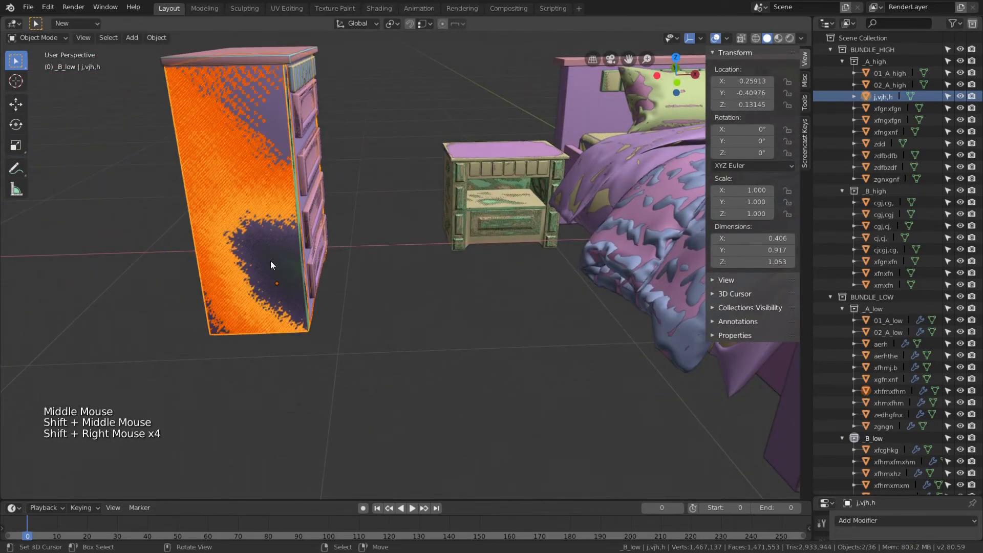
key(shift+ctrl+F2)
key(KP_Enter)
key(KP_Enter)
- Select xfgnxfgn in _A_high and hide both bed frame objects, 01_A_low and 01_A_high, to expose the parts inside
click(890, 108)
shift+middle_drag(626, 198, 369, 199)
scroll(385, 250, down, 2)
middle_drag(385, 250, 420, 396)
right_click(420, 396)
key(h)
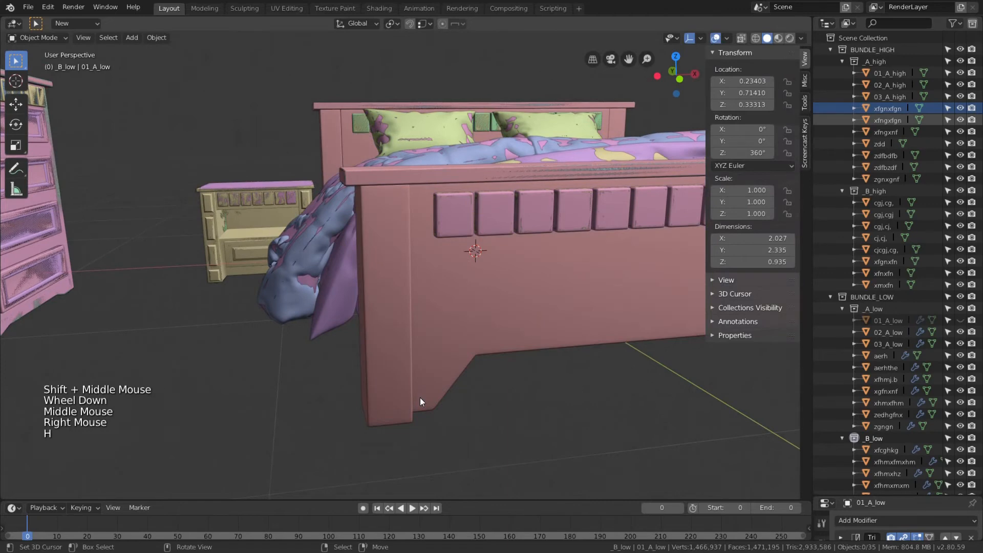
right_click(420, 397)
key(h)
- Add the low-poly counterpart zedhgfnx under the mattress to the selection, and B-Rename both objects as 04
middle_drag(438, 324, 404, 217)
shift+right_click(407, 220)
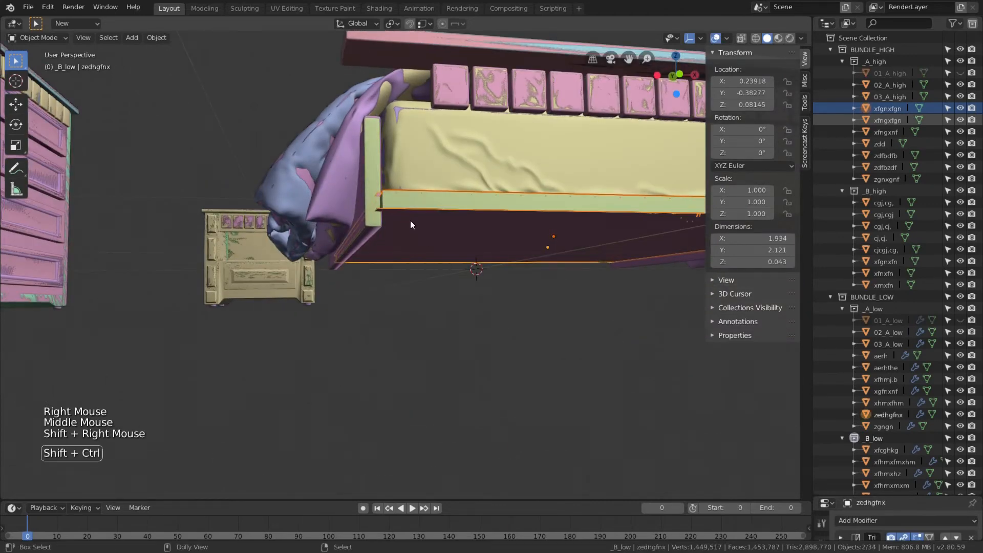
key(shift+ctrl+F2)
text(04)
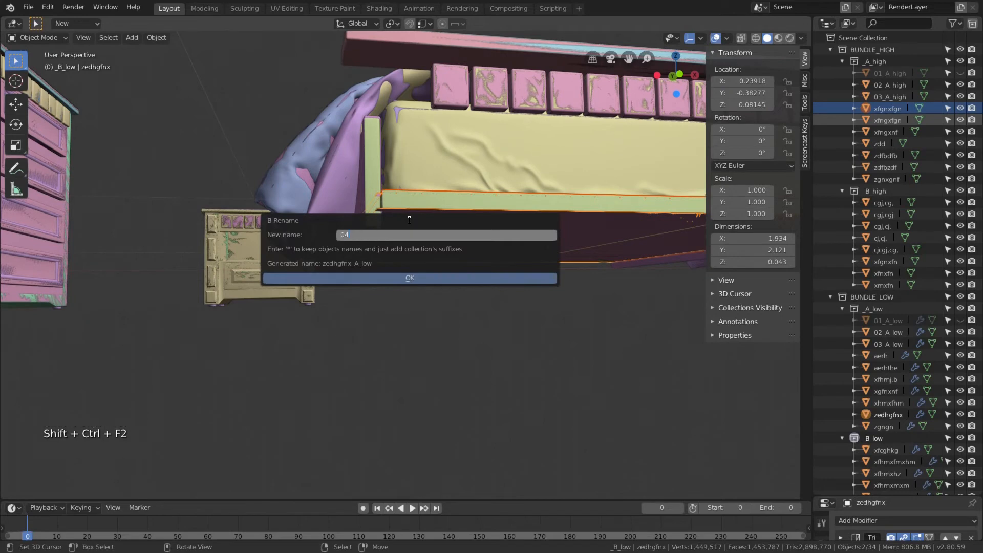
key(KP_Enter)
- Locate xfngxfgn from _A_high on the footboard, reveal all hidden objects and clear the selection
click(887, 120)
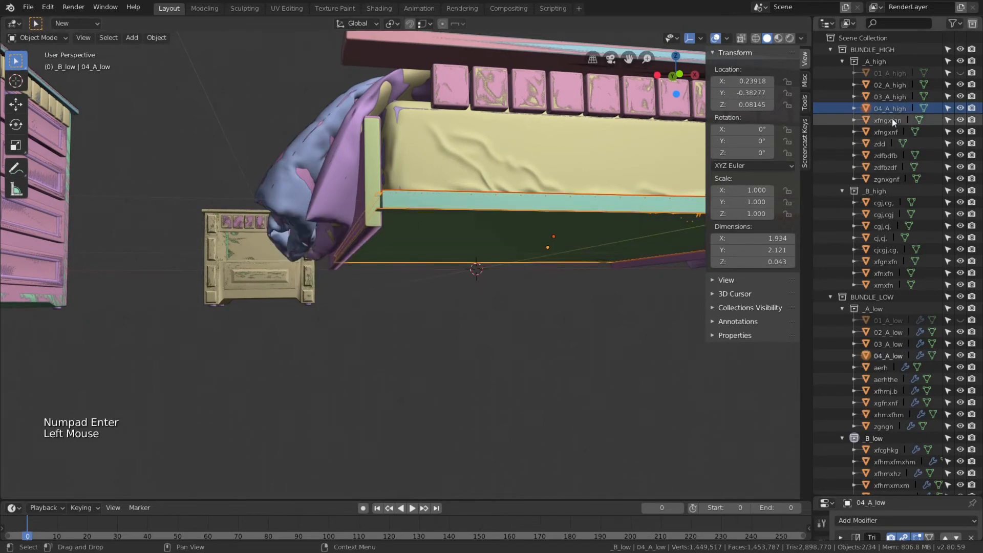
middle_drag(526, 188, 486, 146)
key(alt)
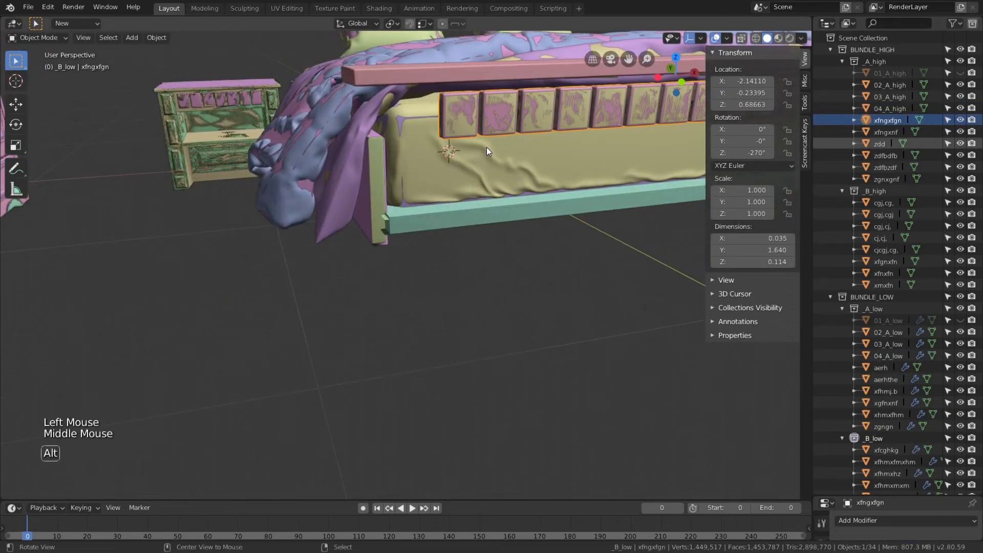
key(alt+h)
key(alt+a)
scroll(588, 111, up, 1)
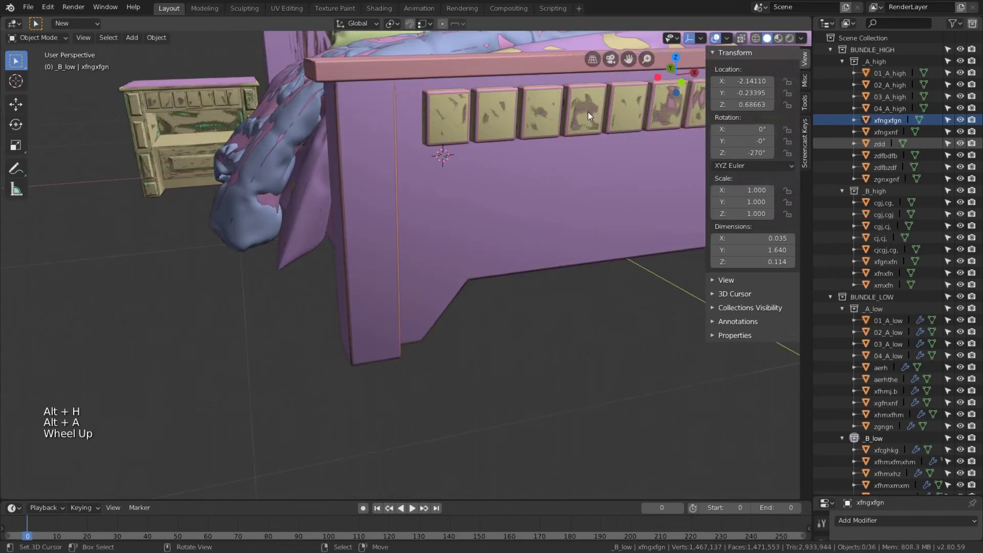
- Select the footboard's decorative blocks xhmxfhm and xfngxfgn together, and B-Rename both as 05
right_click(440, 97)
scroll(463, 92, up, 3)
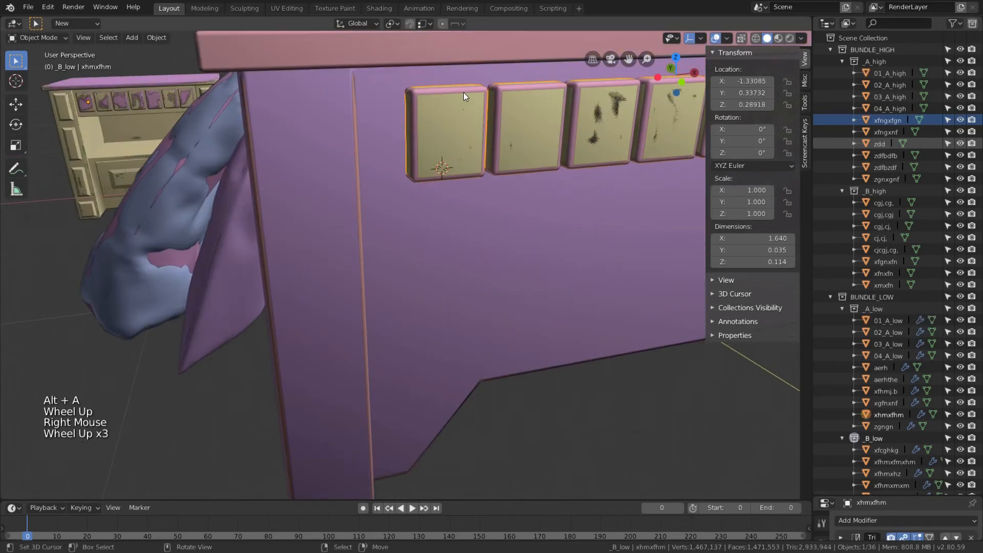
shift+right_click(463, 90)
scroll(454, 148, down, 2)
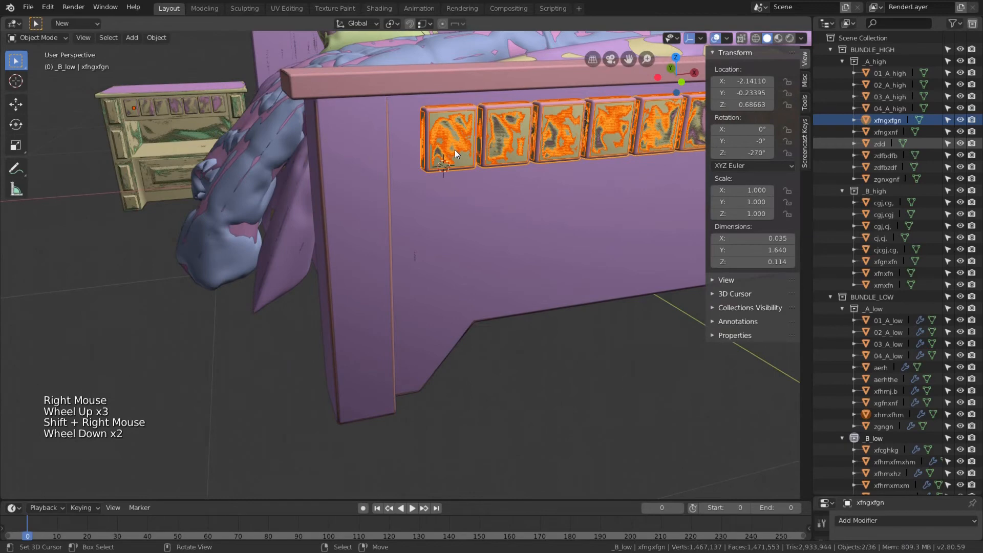
key(ctrl+shift+F2)
text(05)
key(KP_Enter)
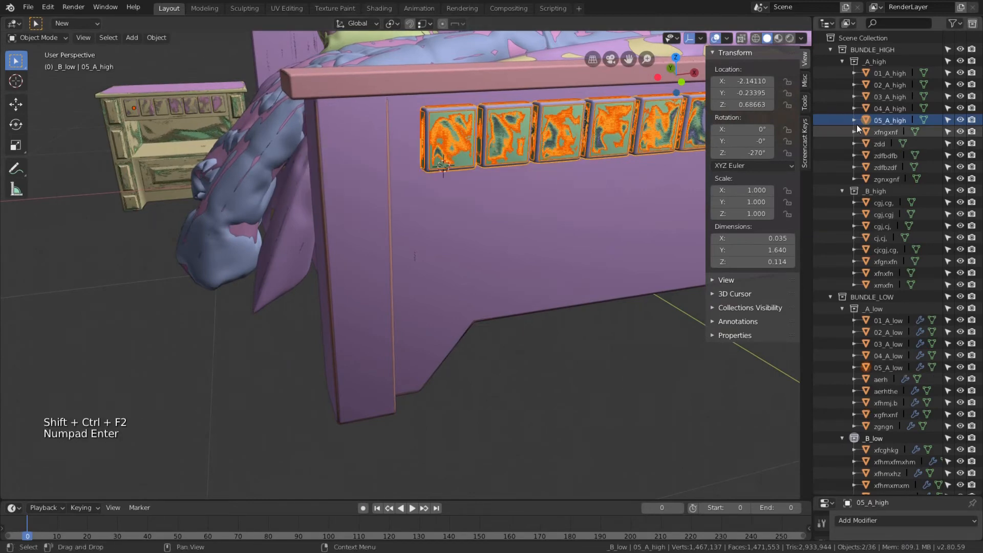
- Select the dresser's block row xfngxnf in _A_high with its low-poly counterpart xfhmj.b, and B-Rename both as 06
click(882, 132)
scroll(280, 140, down, 5)
shift+middle_drag(300, 153, 512, 246)
scroll(445, 250, down, 1)
scroll(315, 174, up, 10)
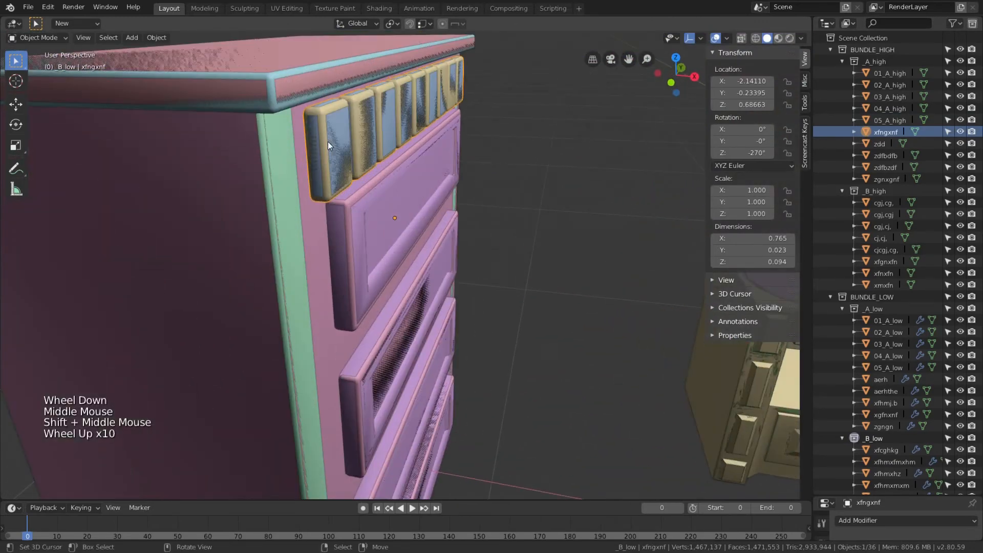
shift+right_click(322, 106)
key(ctrl+shift+F2)
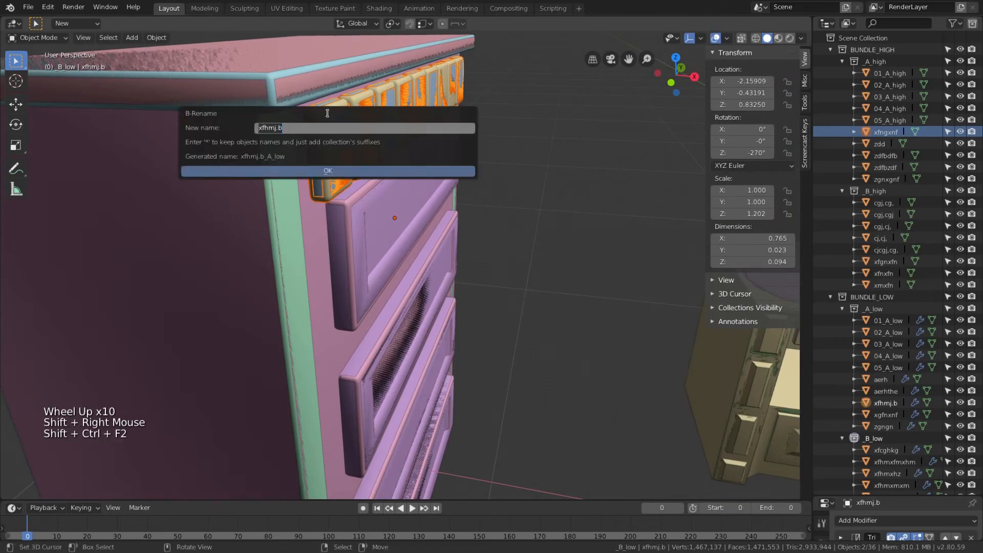
text(06)
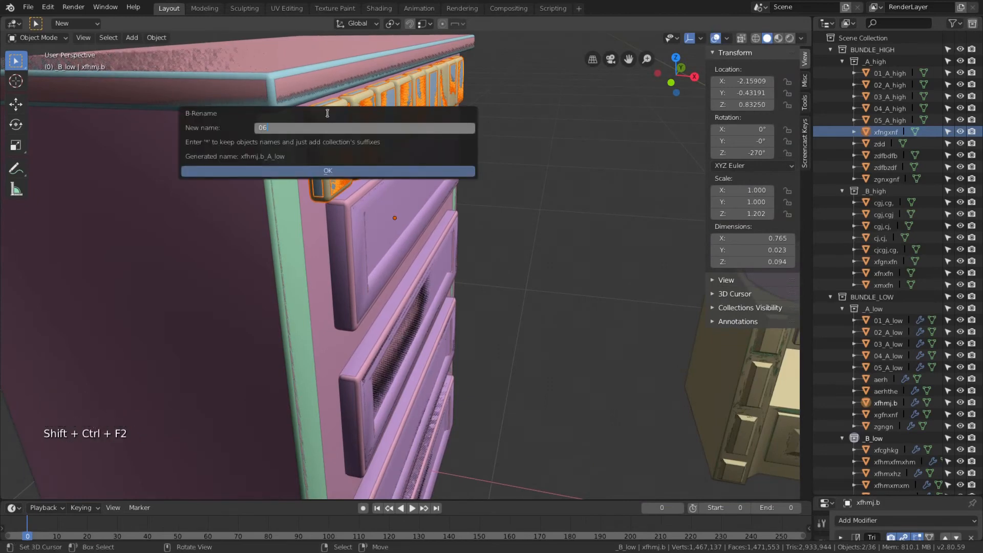
key(KP_Enter)
- Select the dresser drawer fronts zdd in _A_high with their low-poly counterpart aerhthe, and B-Rename both as 07
click(879, 143)
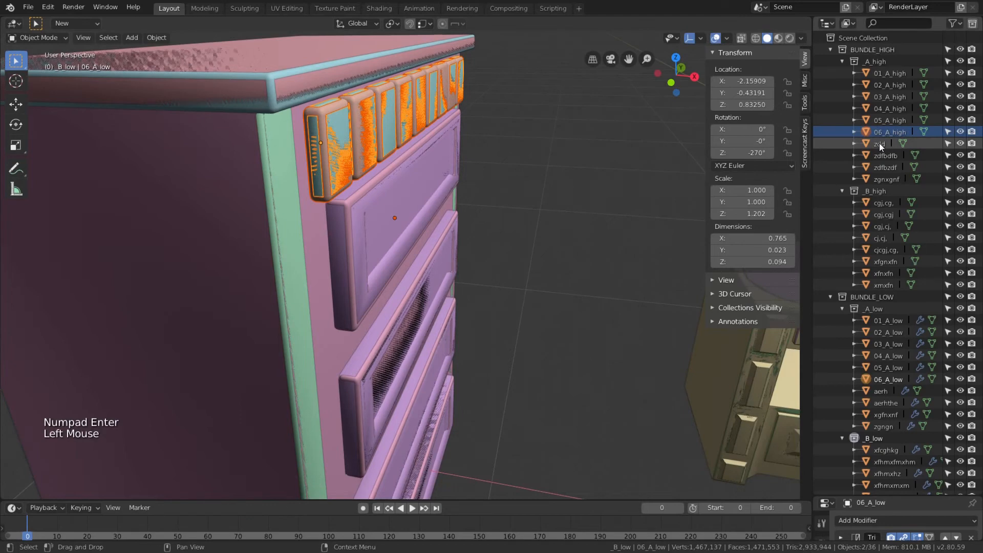
scroll(543, 198, down, 1)
scroll(542, 203, down, 5)
shift+middle_drag(543, 202, 576, 201)
scroll(372, 186, up, 2)
scroll(325, 145, up, 2)
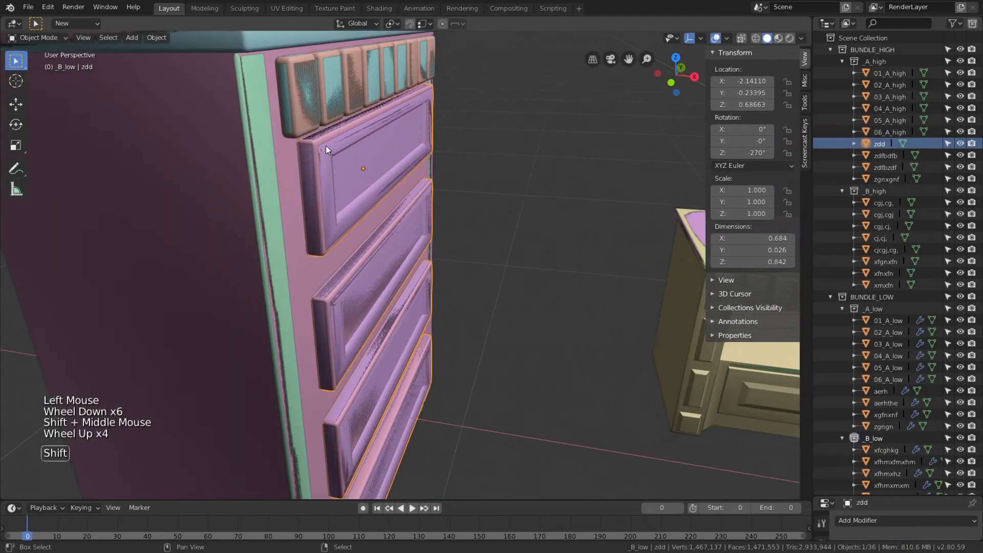
shift+right_click(324, 141)
key(shift+ctrl+F2)
text(0)
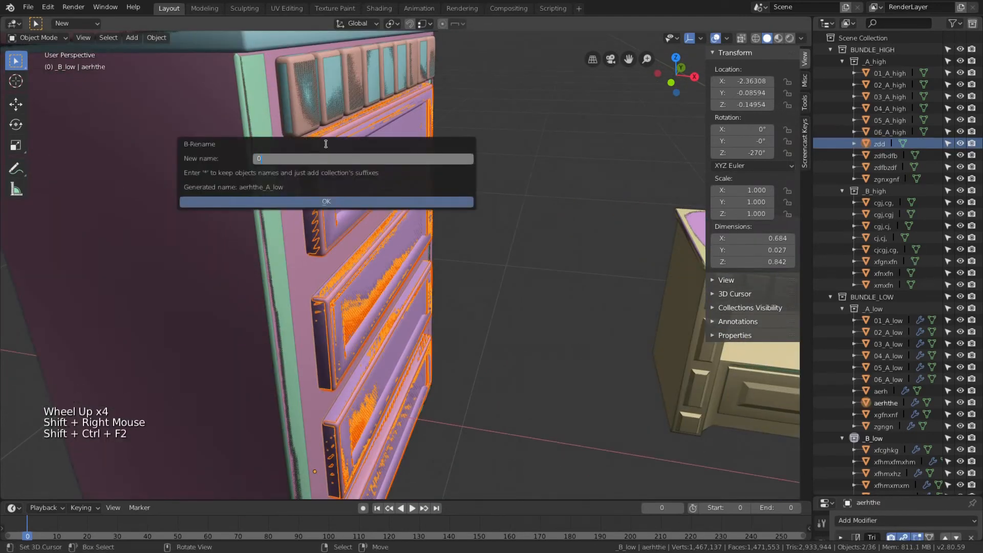
text(7)
key(KP_Enter)
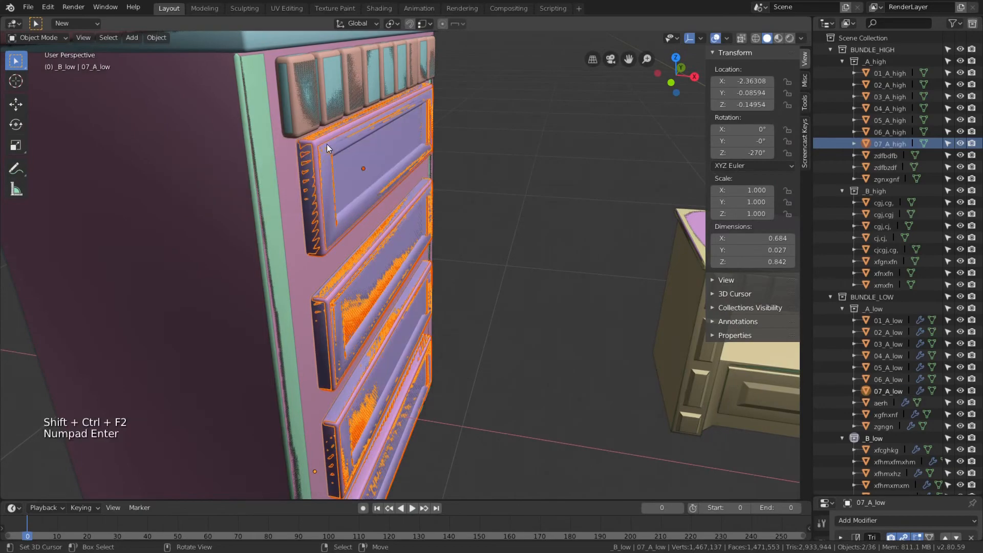
- Select the headboard blocks zdfbdfb in _A_high with their low-poly counterpart zgngn, and B-Rename both as 08
click(882, 156)
scroll(442, 302, down, 6)
shift+middle_drag(442, 302, 476, 300)
scroll(610, 201, up, 8)
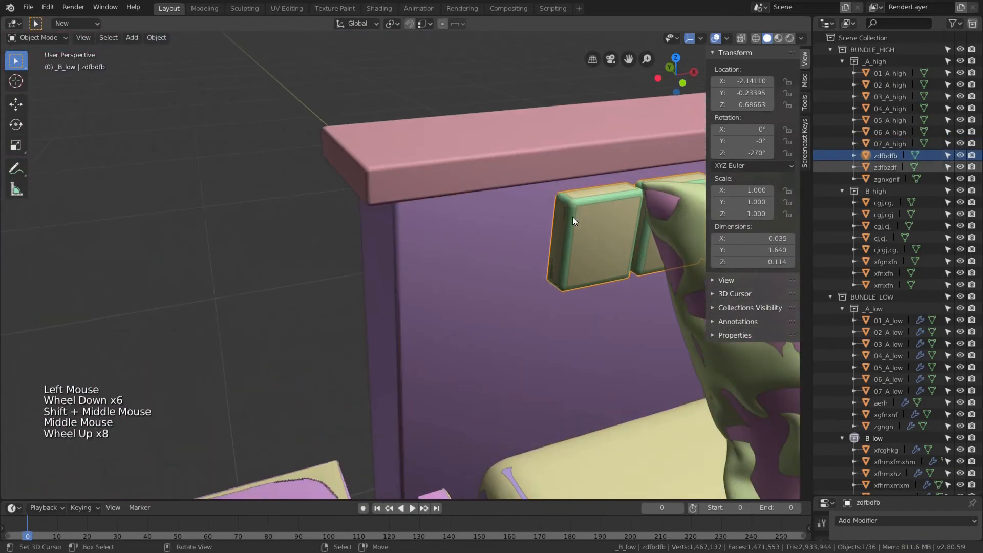
shift+right_click(574, 201)
key(shift+ctrl+F2)
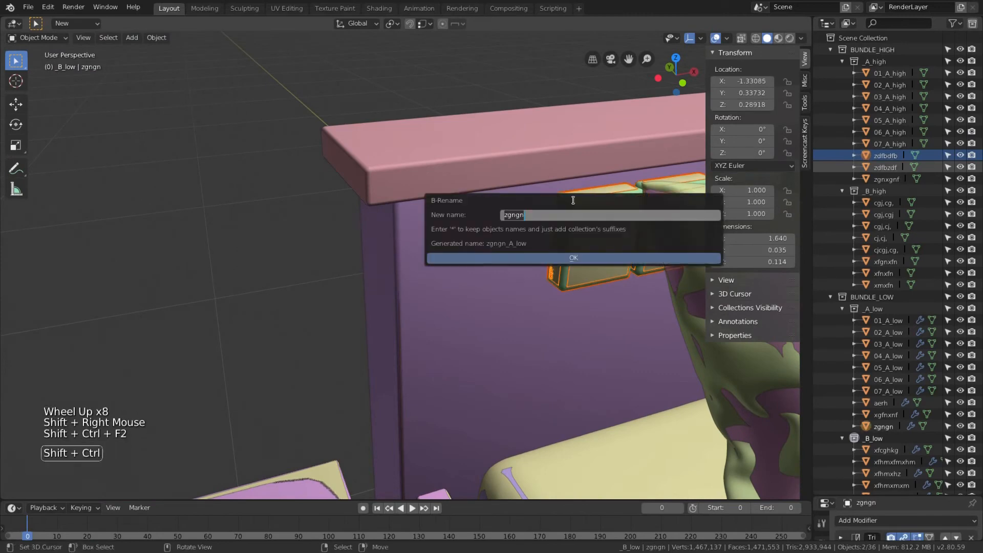
text(08)
key(KP_Enter)
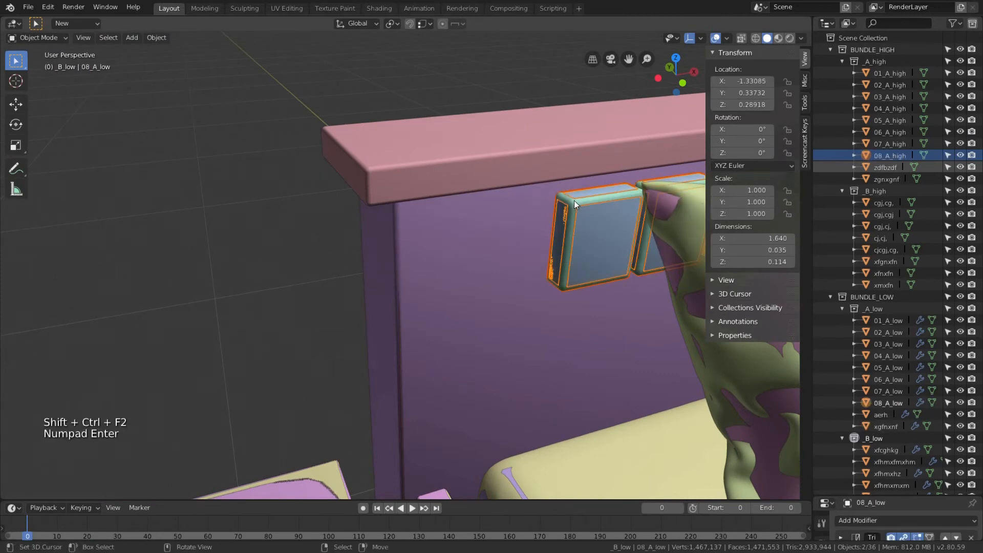
- Select the dresser feet zdfbzdf in _A_high with their low-poly counterpart aerh, and B-Rename both as 09
click(885, 167)
scroll(524, 274, down, 9)
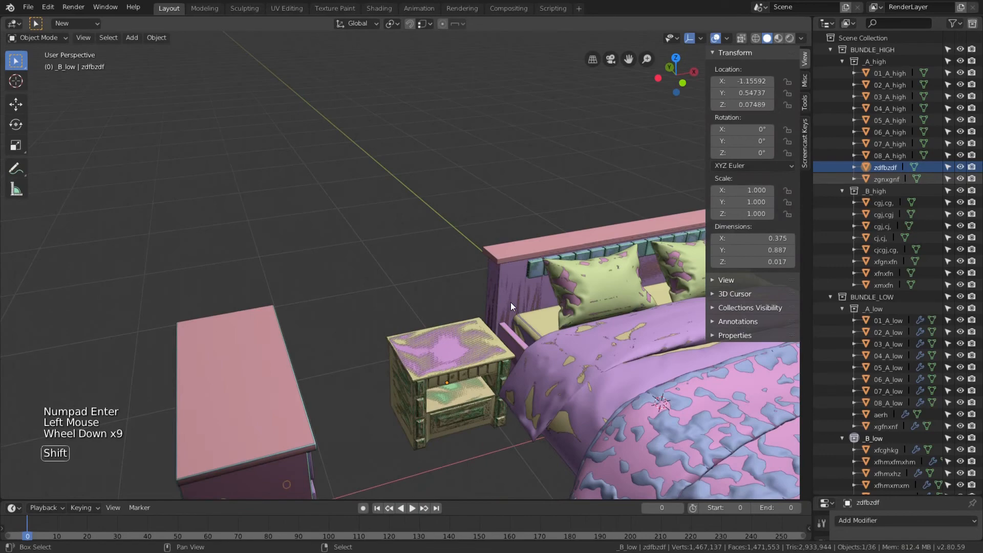
shift+middle_drag(511, 302, 506, 168)
scroll(362, 395, up, 2)
shift+middle_drag(362, 394, 393, 283)
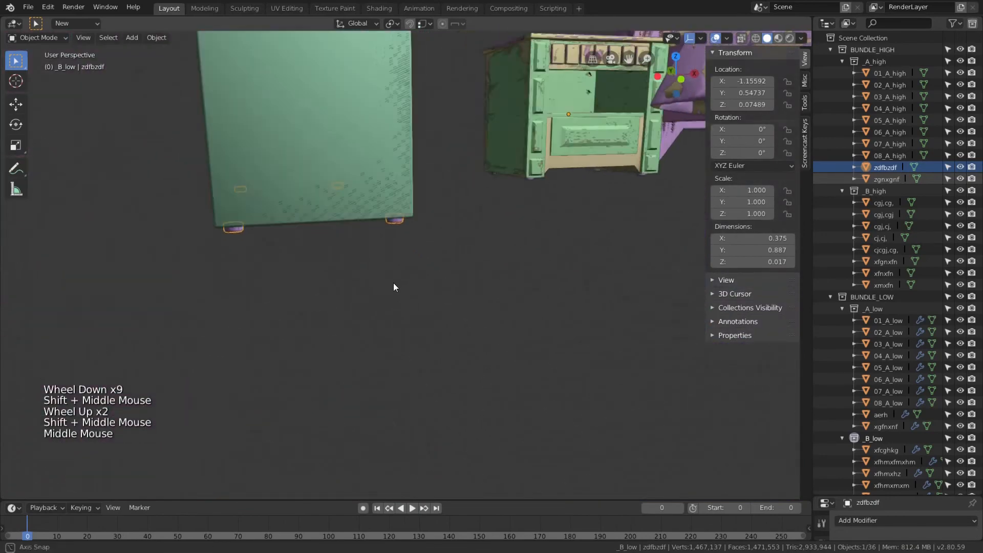
scroll(391, 217, up, 4)
scroll(395, 220, up, 5)
drag(452, 250, 371, 201)
key(ctrl+shift+F2)
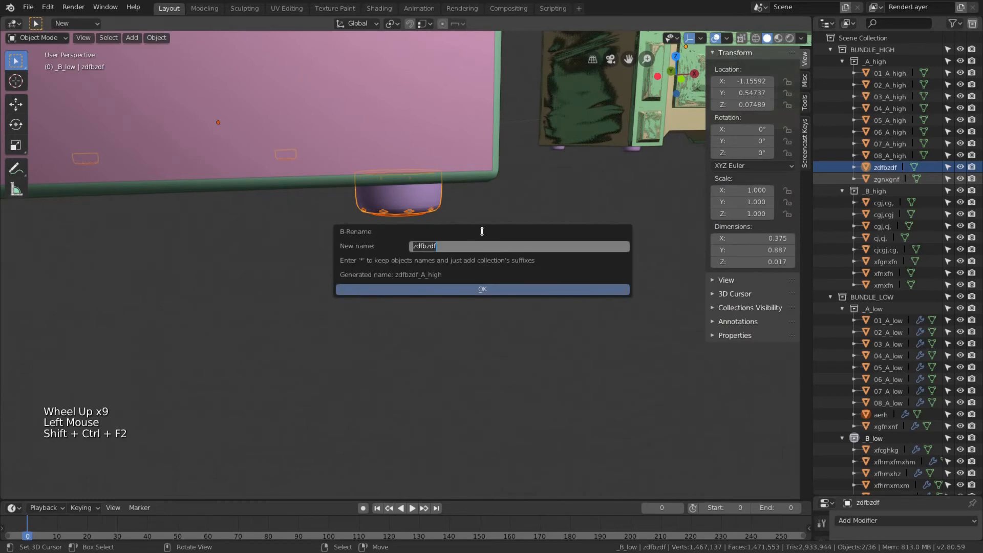
text(09)
key(KP_Enter)
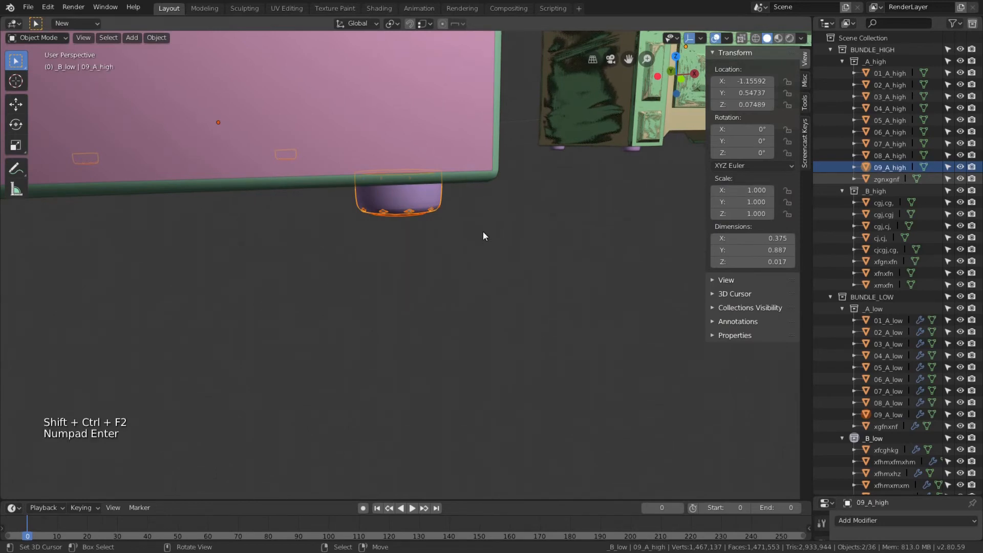
- Select the top boards zgnxgnf in _A_high with their low-poly counterpart xgfnxnf, and B-Rename both as 10
scroll(467, 223, down, 10)
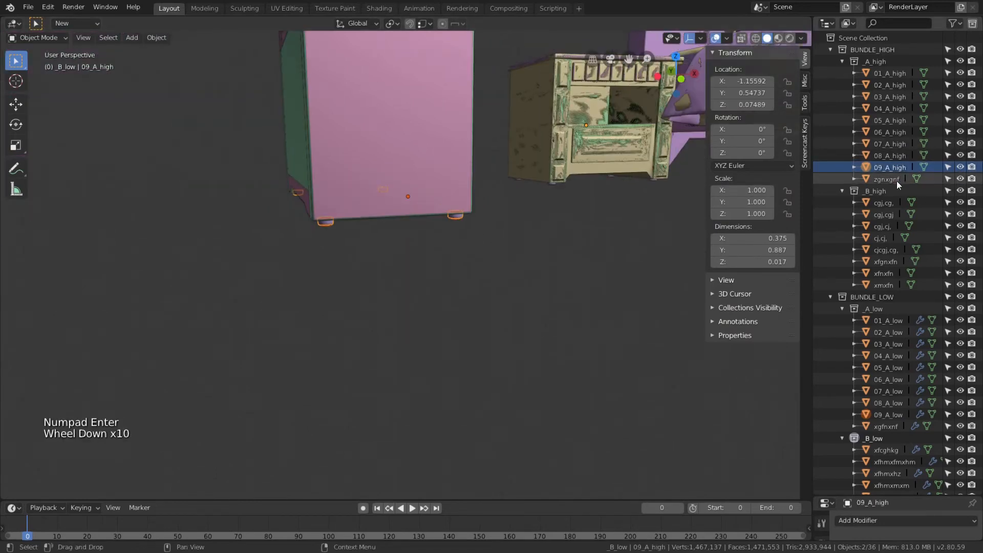
click(896, 180)
shift+middle_drag(635, 181, 383, 121)
scroll(396, 229, down, 5)
scroll(345, 131, up, 4)
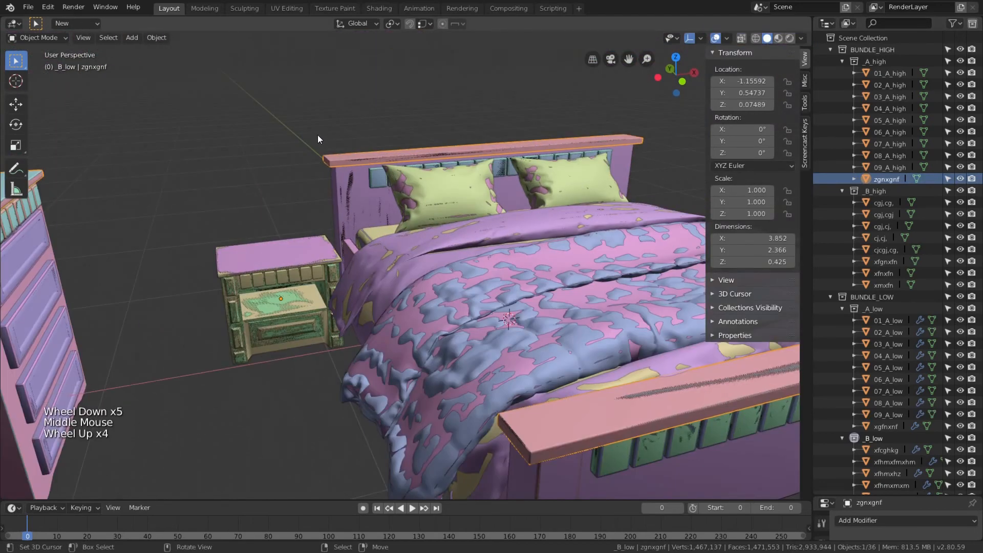
shift+right_click(333, 152)
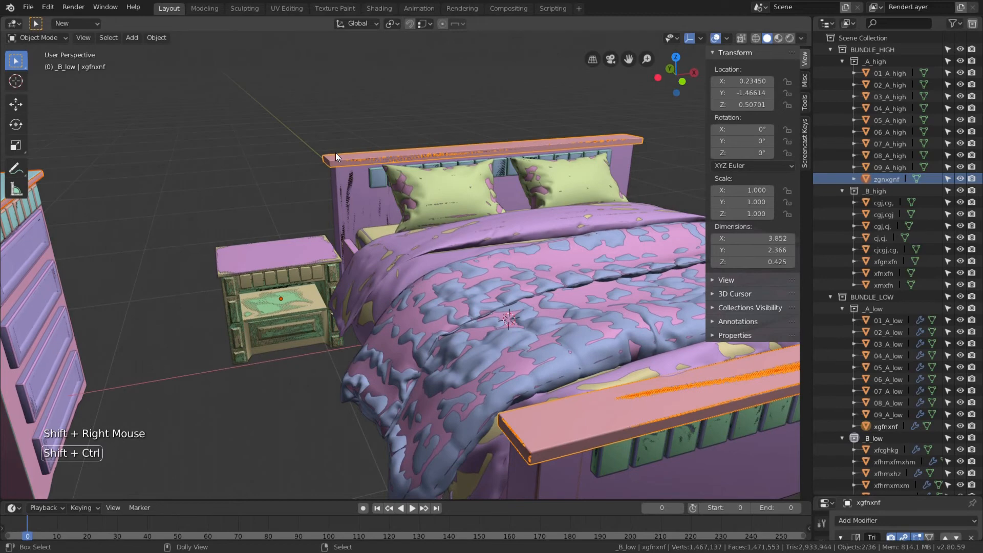
key(shift+ctrl+F2)
text(10)
key(KP_Enter)
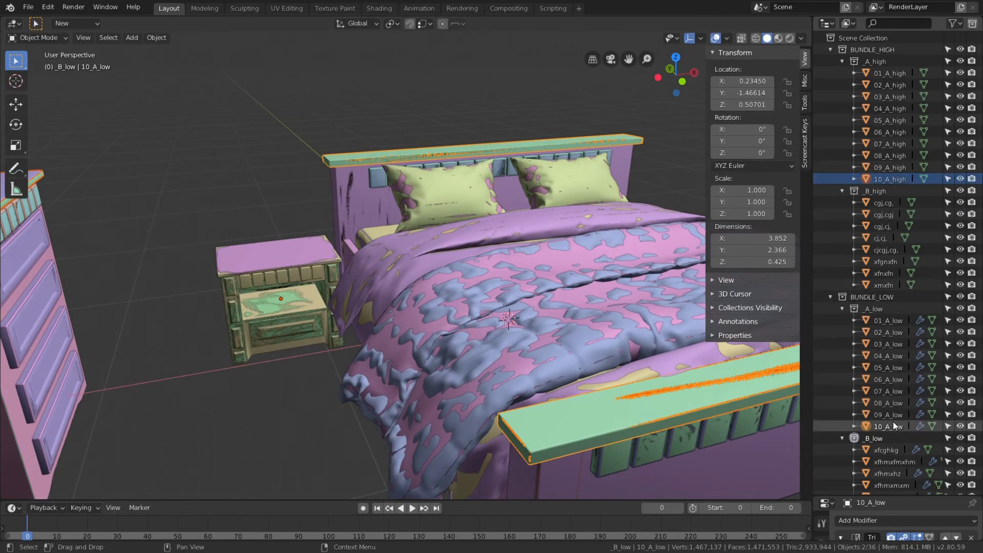
- Collapse _A_high and _A_low, and B-Rename the bed cover cgj,cg, in _B_high with its low-poly counterpart xfhmxfmxhm as 01
click(843, 60)
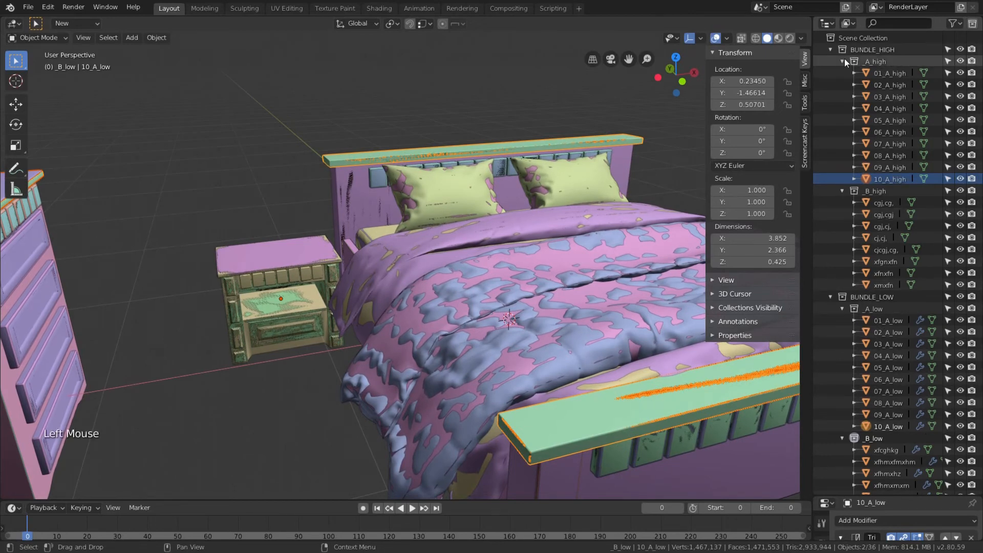
click(843, 192)
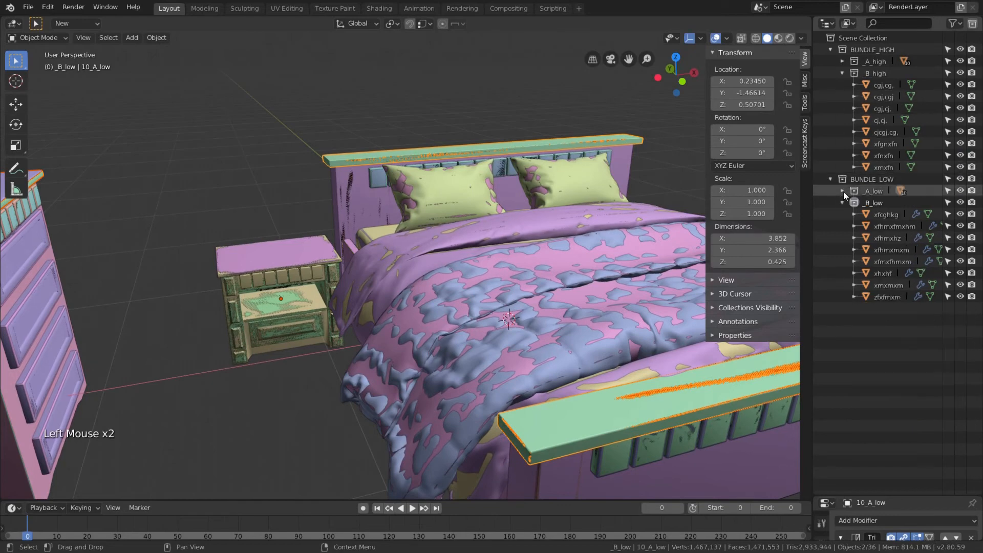
click(880, 83)
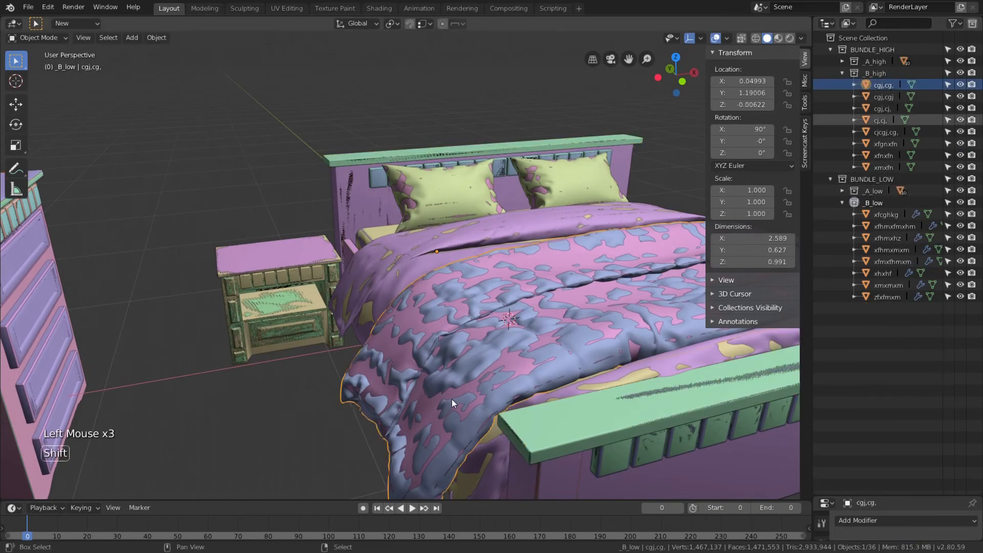
shift+right_click(454, 379)
key(ctrl+shift+F2)
text(01)
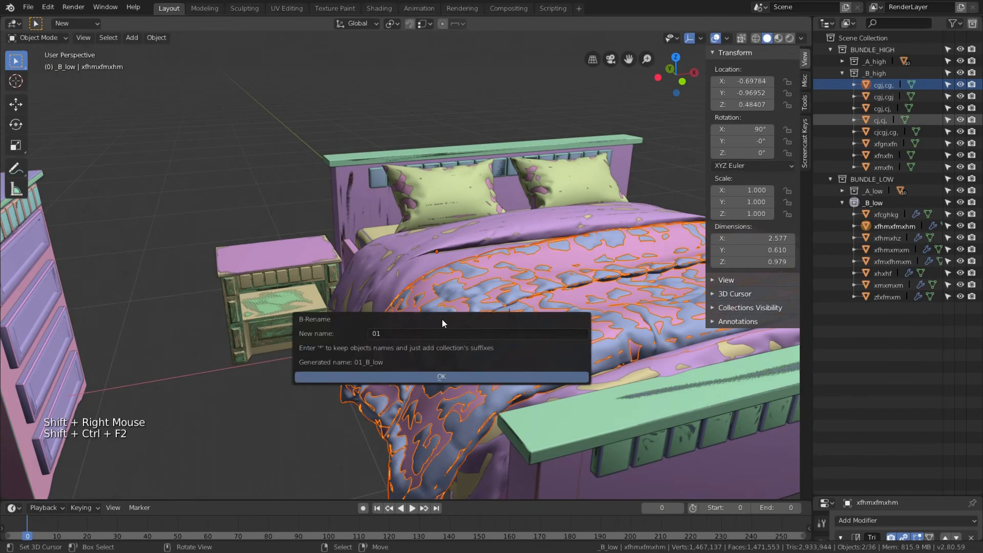
key(KP_Enter)
- Select the nightstand feet cgj,cgj in _B_high with their low-poly counterpart xfhmxhz, and B-Rename both as 02
click(887, 97)
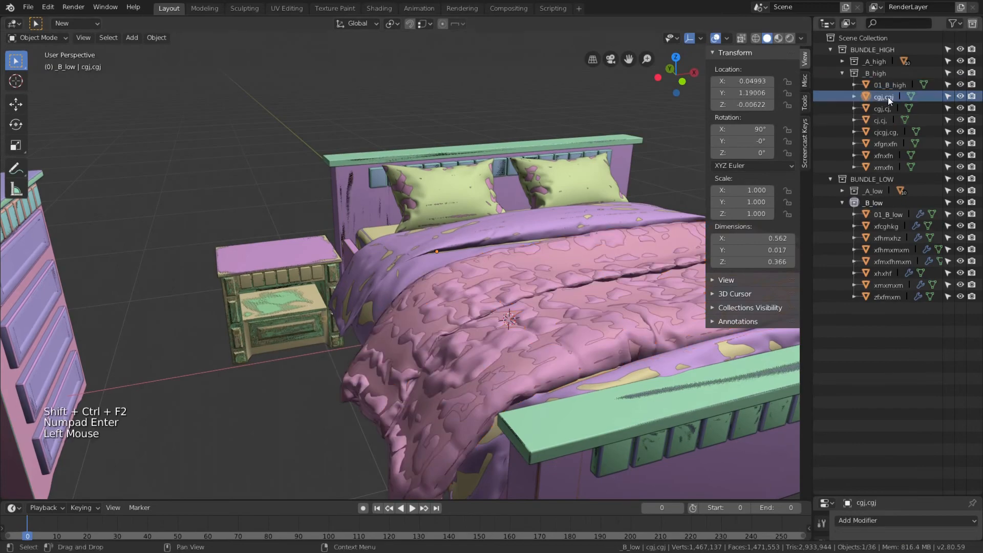
scroll(589, 328, down, 2)
shift+middle_drag(585, 336, 385, 315)
scroll(305, 323, up, 8)
middle_drag(305, 324, 263, 300)
scroll(258, 301, up, 10)
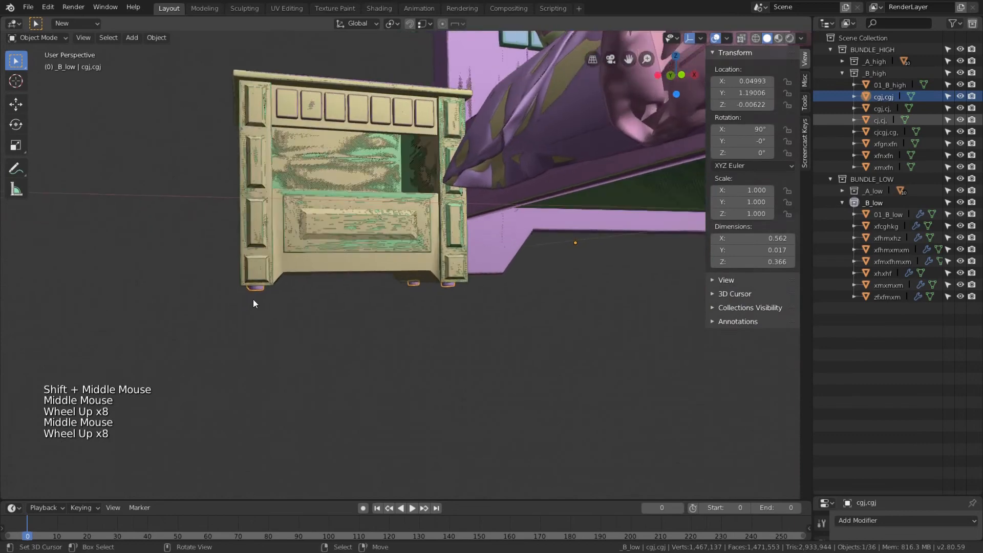
click(242, 289)
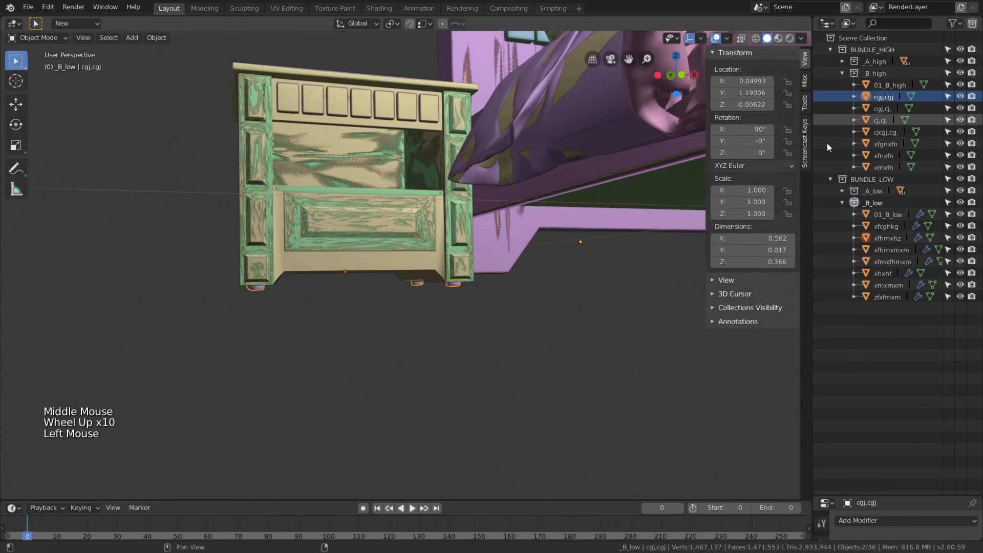
key(ctrl+shift+F2)
text(02)
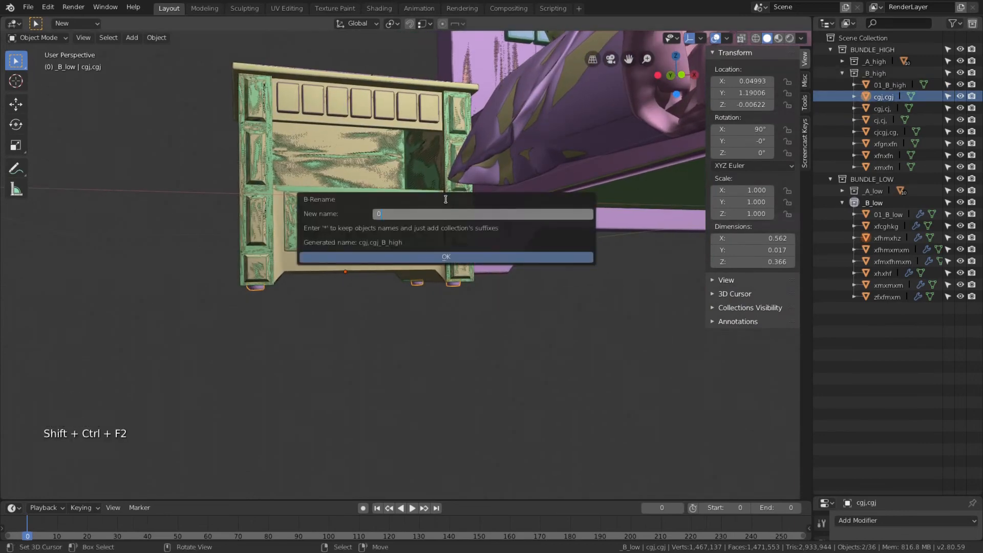
key(KP_Enter)
- Select the nightstand top cgj,cj, in _B_high with its low-poly counterpart zfxfmxm, and B-Rename both as 03
scroll(332, 198, down, 7)
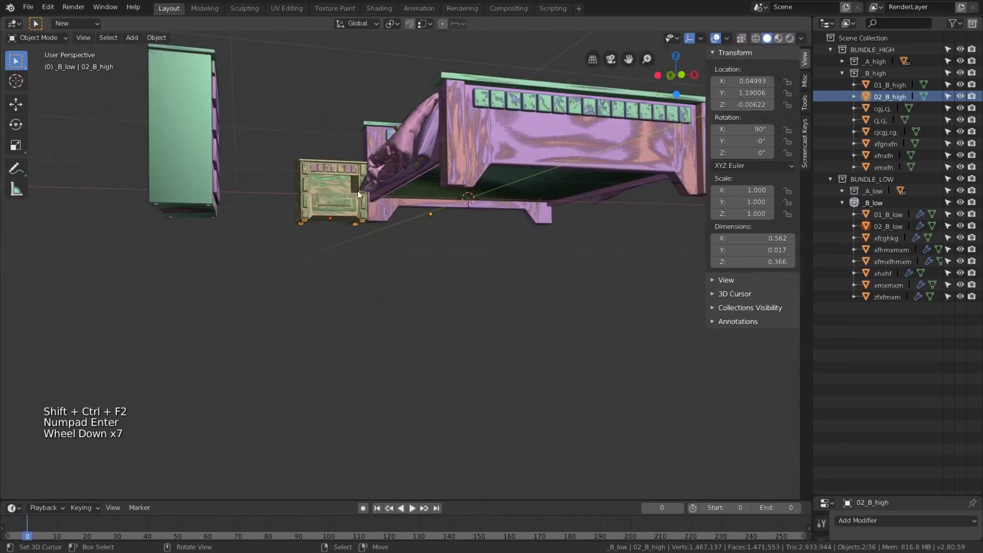
middle_drag(340, 192, 370, 245)
click(882, 108)
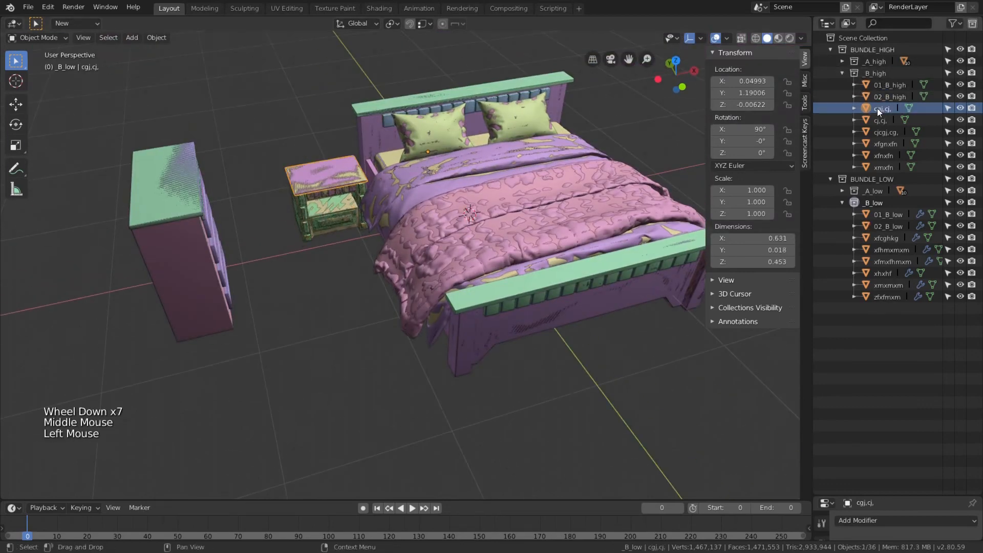
scroll(358, 161, up, 4)
shift+right_click(262, 165)
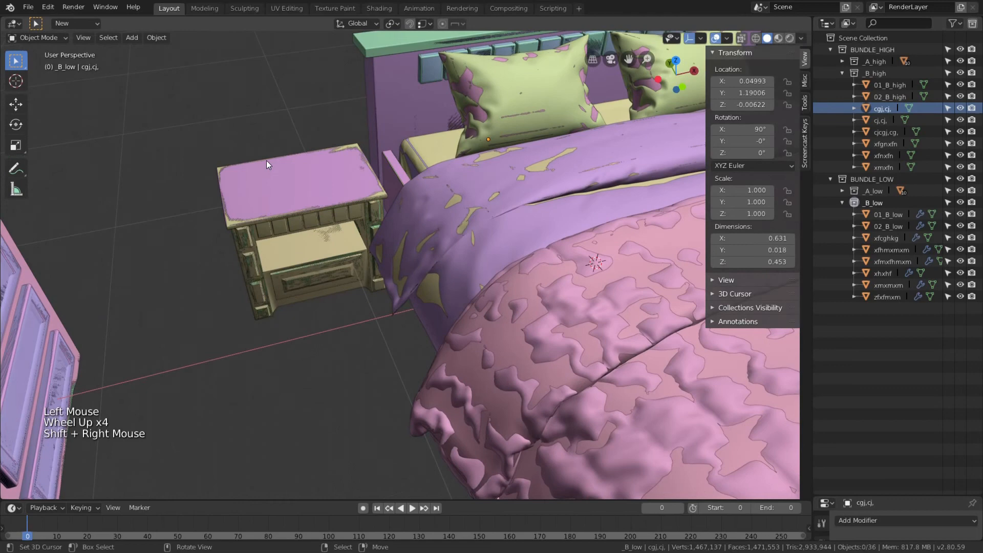
right_click(266, 160)
shift+right_click(266, 161)
right_click(345, 146)
shift+right_click(348, 144)
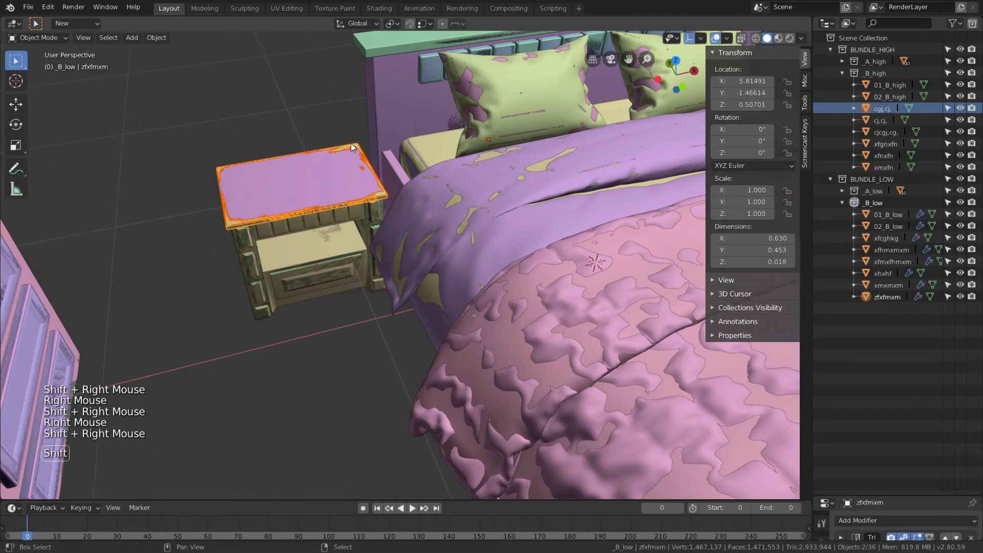
key(ctrl+shift+F2)
text(03)
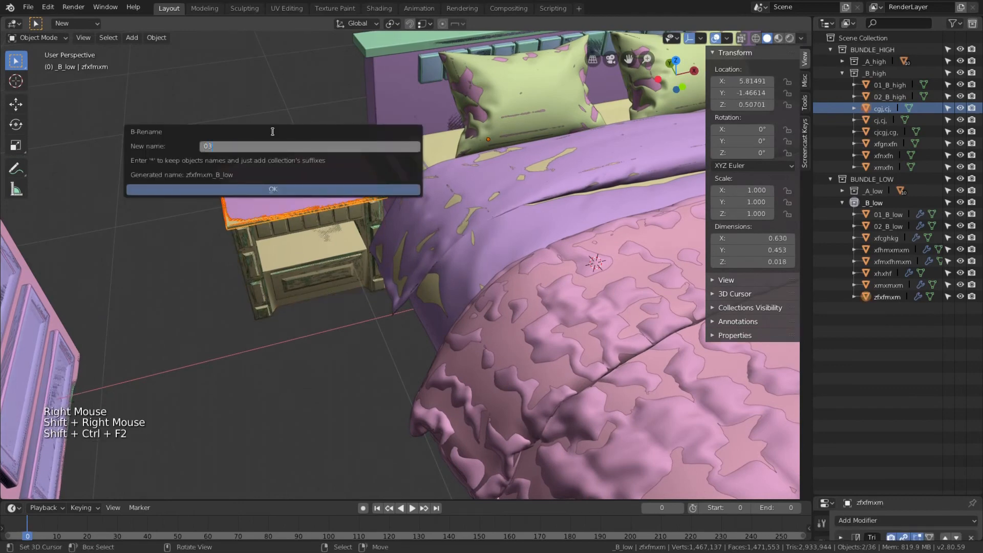
key(KP_Enter)
- Select the pillows cj,cj, in _B_high with their low-poly counterpart xmxmxm, and B-Rename both as 04
click(883, 119)
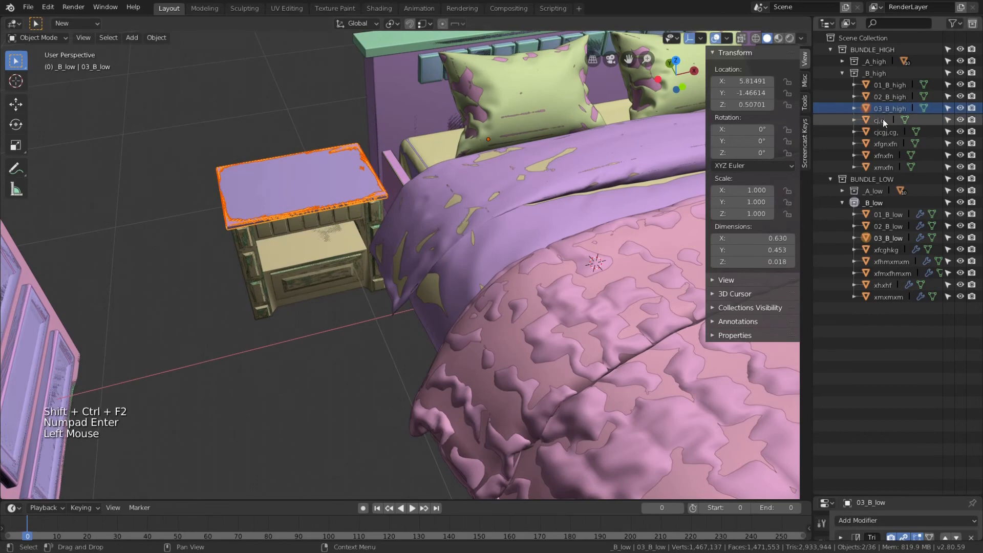
shift+right_click(478, 87)
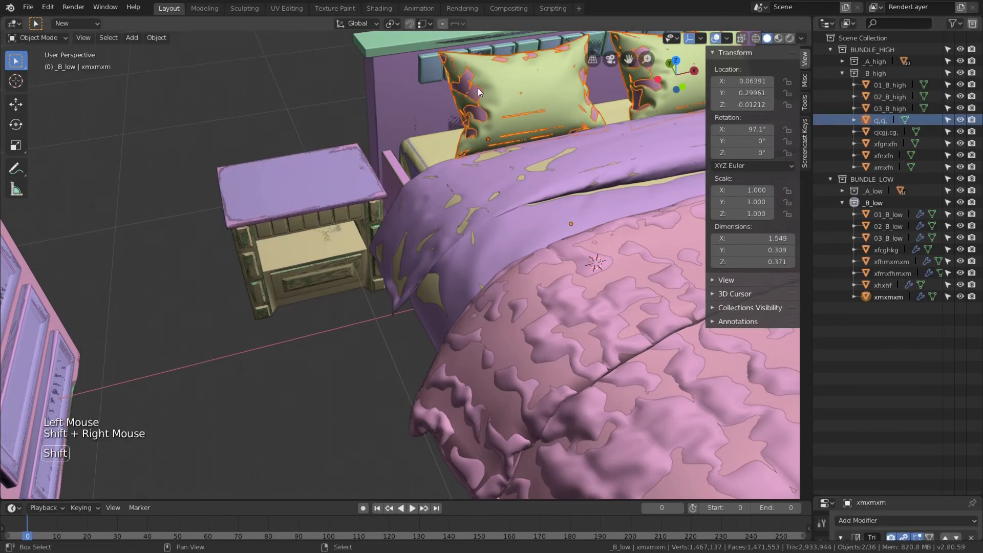
key(ctrl+shift+F2)
text(04)
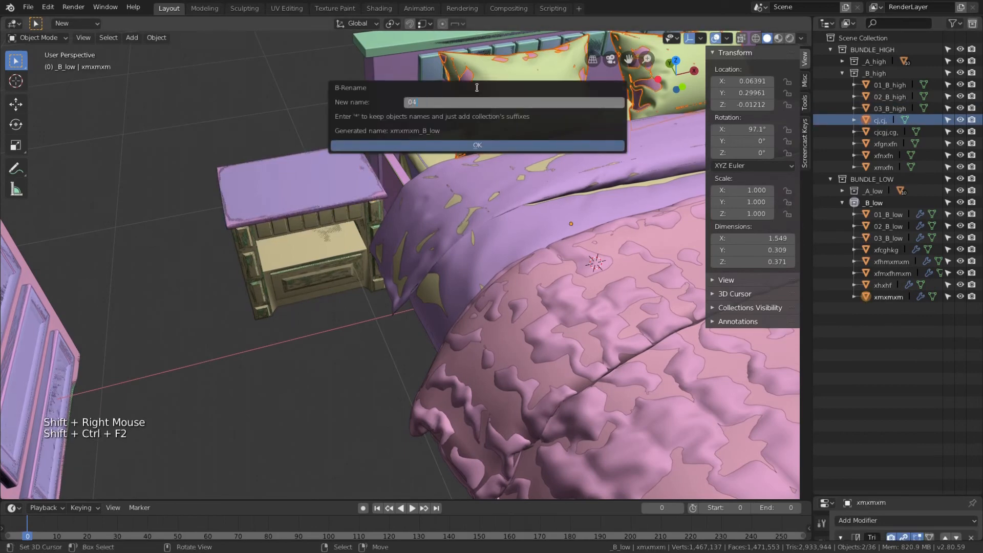
key(KP_Enter)
- Select the nightstand's front blocks cjcgj,cg, in _B_high with their low-poly counterpart xfmxfhmxm, and B-Rename both as 05
click(886, 131)
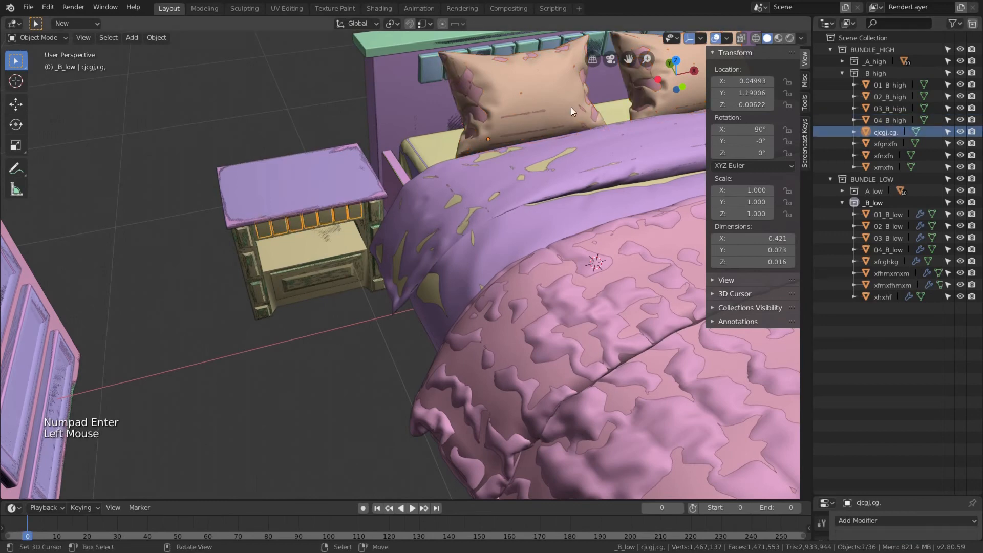
scroll(296, 225, up, 7)
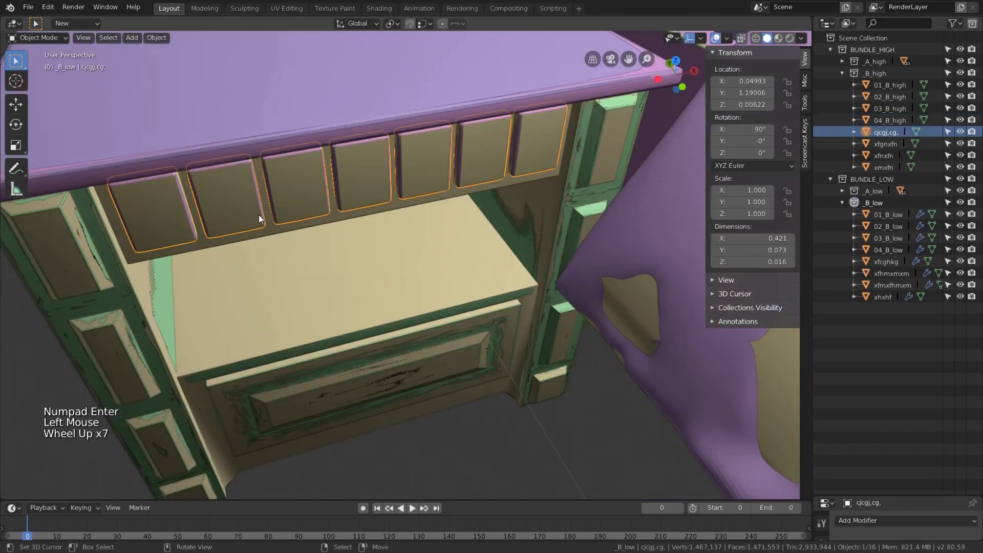
shift+right_click(182, 203)
key(ctrl+shift+F2)
text(0)
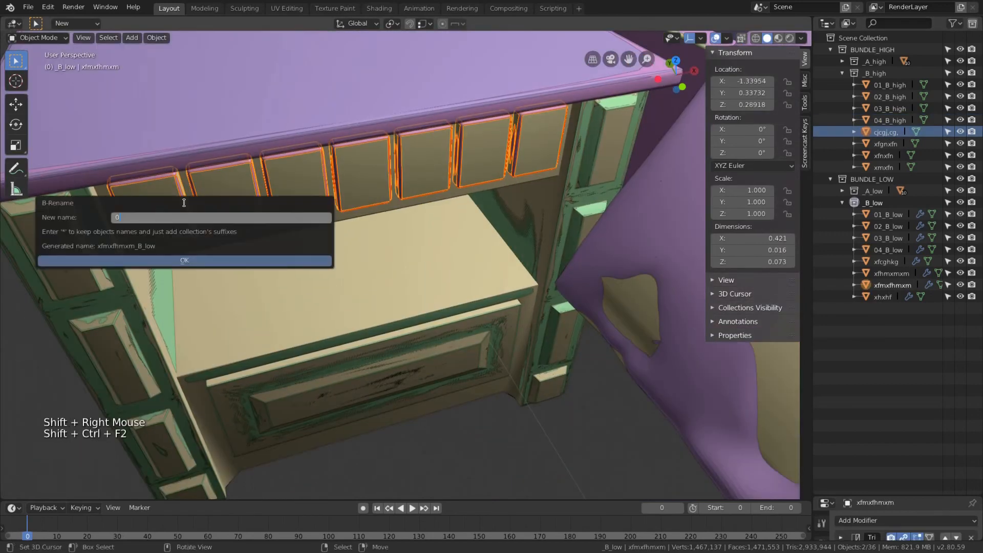
text(5)
key(KP_Enter)
- Select the nightstand body xfgnxfn in _B_high with its low-poly counterpart xfcghkg, and B-Rename both as 06
scroll(185, 203, up, 2)
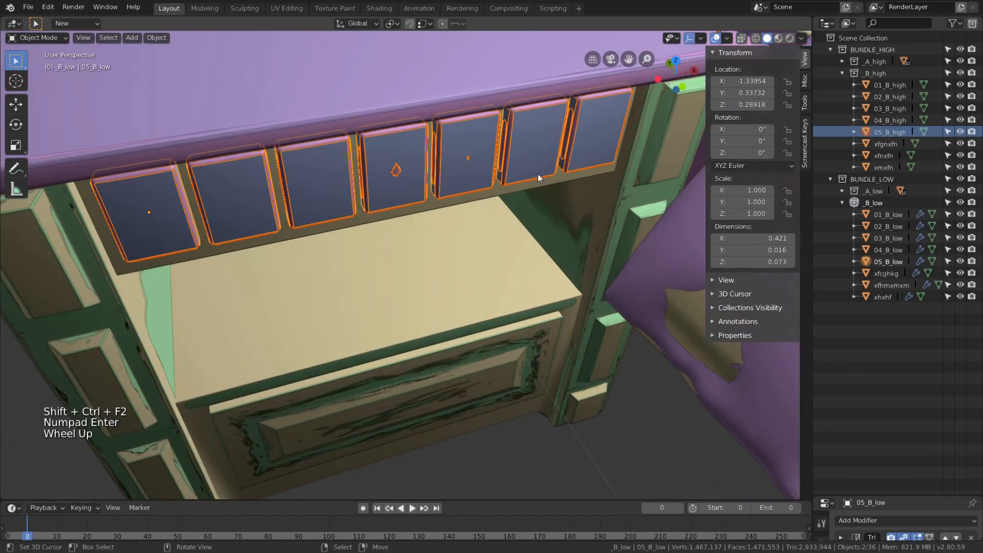
click(872, 144)
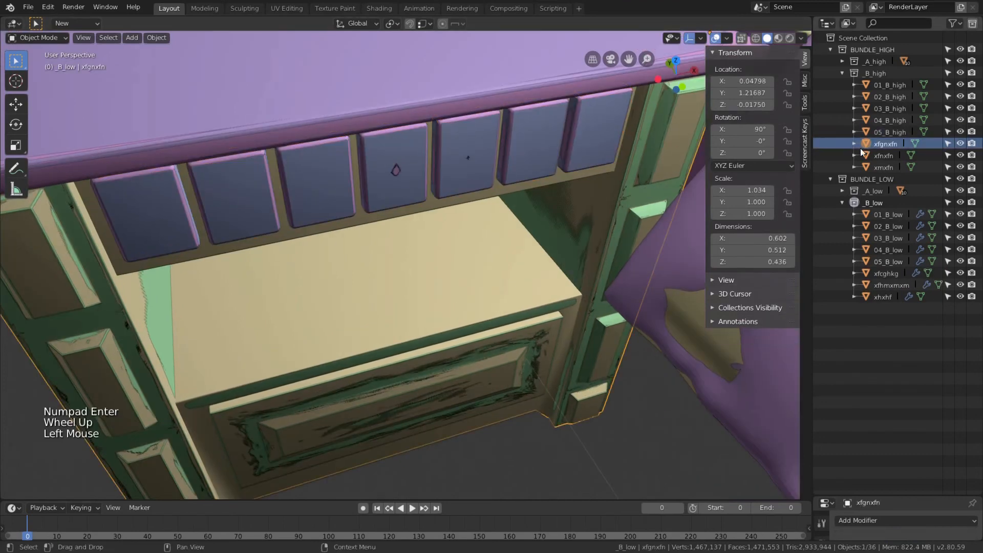
scroll(407, 233, down, 6)
scroll(404, 228, down, 2)
scroll(348, 248, up, 3)
shift+right_click(345, 244)
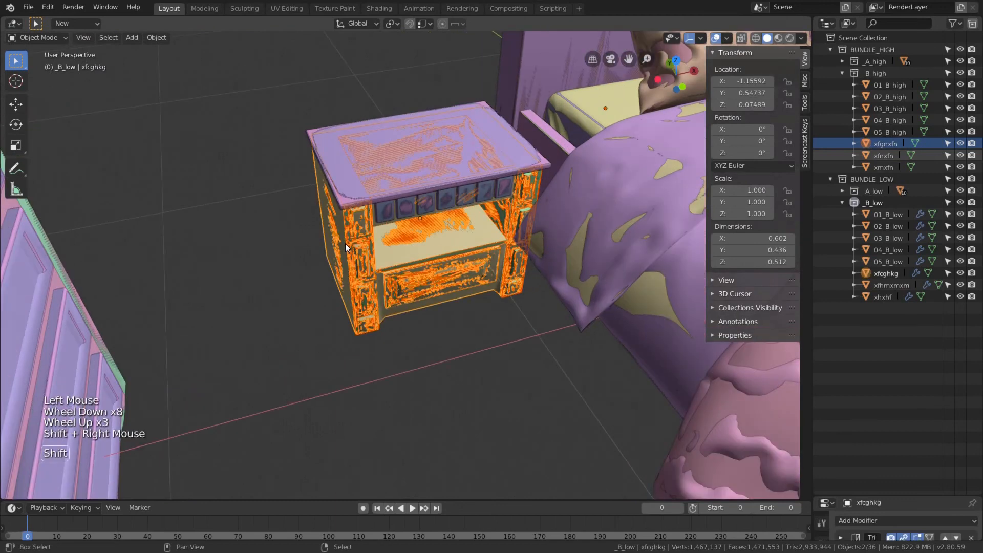
key(ctrl+shift+F2)
text(06)
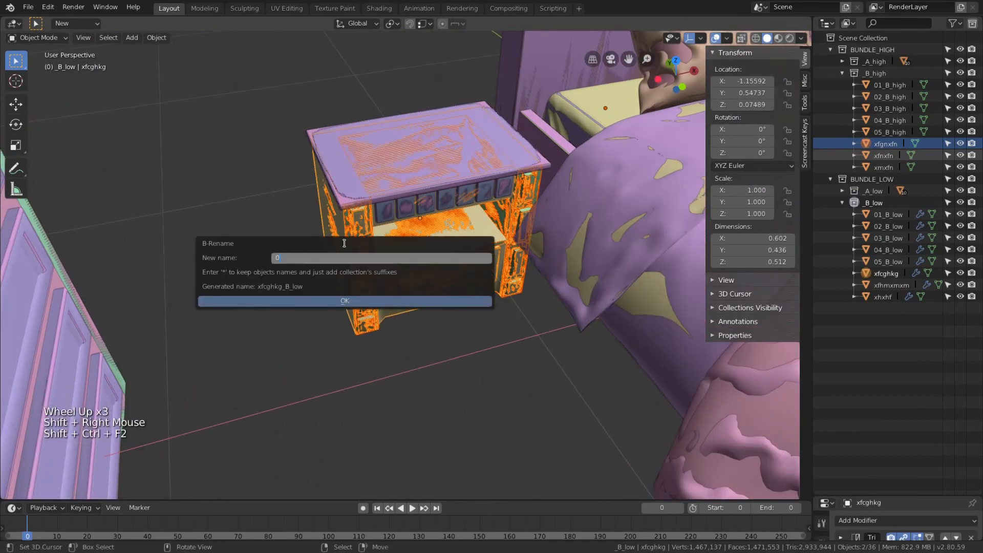
key(KP_Enter)
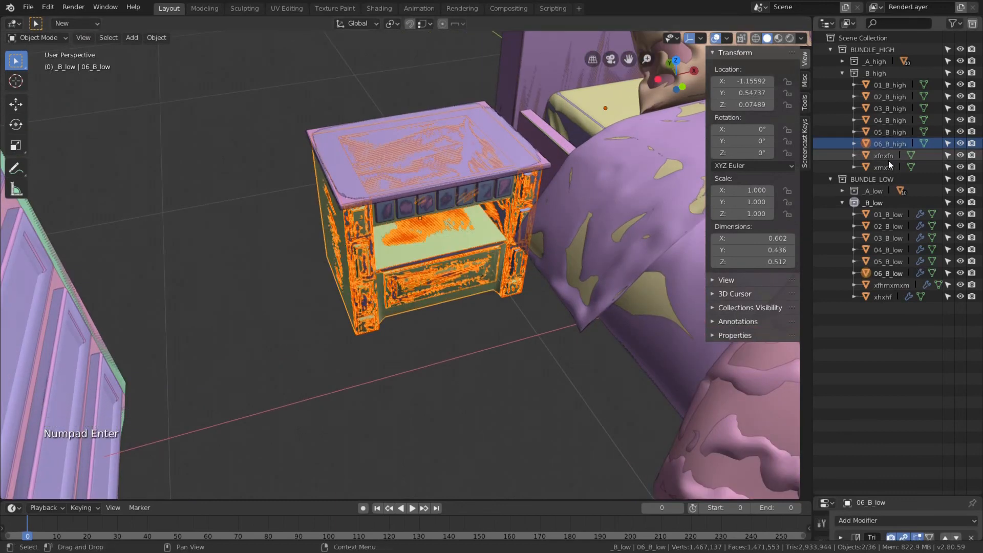
- Select the bed sheet xfnxfn in _B_high with its low-poly counterpart xhxhf, and B-Rename both as 07
click(872, 156)
shift+right_click(563, 243)
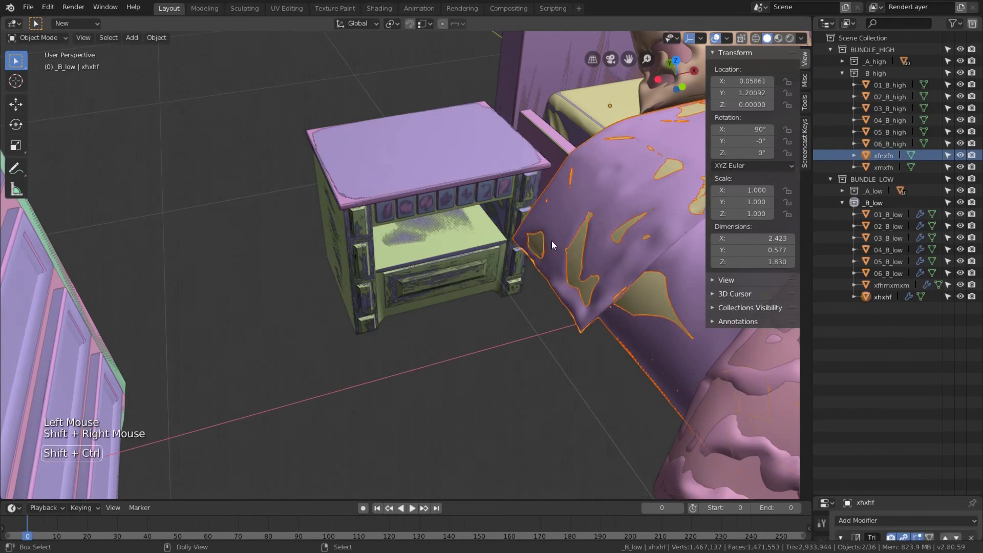
key(ctrl+shift+F2)
text(07)
key(KP_Enter)
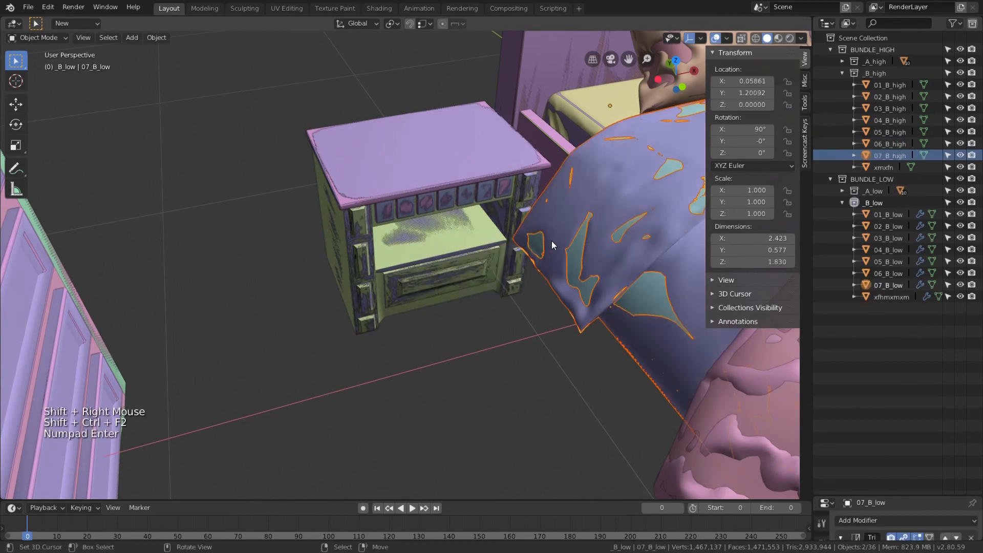
- Select the mattress xmxfn in _B_high with its low-poly counterpart xfhmxmxm, and B-Rename both as 08
click(884, 168)
scroll(622, 238, down, 2)
shift+middle_drag(622, 237, 462, 207)
scroll(456, 124, up, 2)
shift+right_click(463, 112)
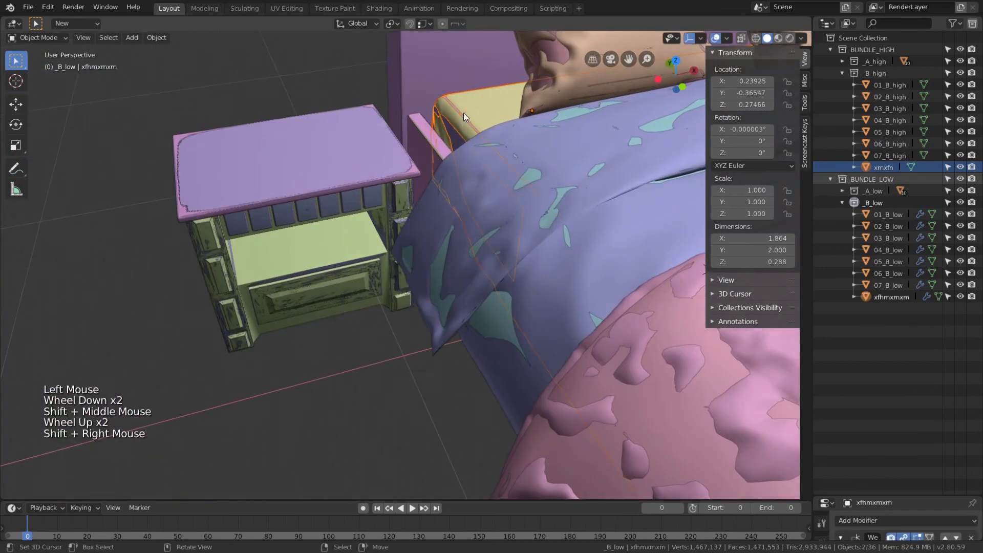
key(ctrl+shift+F2)
text(08)
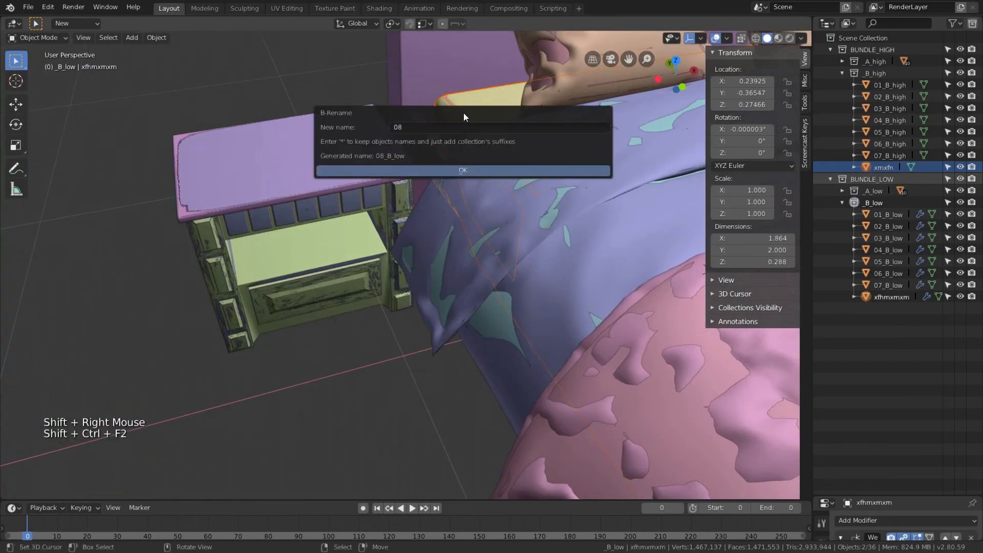
key(KP_Enter)
- Deselect all objects and look over the renamed bed, nightstand and dresser as a whole
scroll(468, 121, down, 5)
middle_drag(408, 174, 447, 194)
key(alt+a)
shift+middle_drag(508, 191, 387, 200)
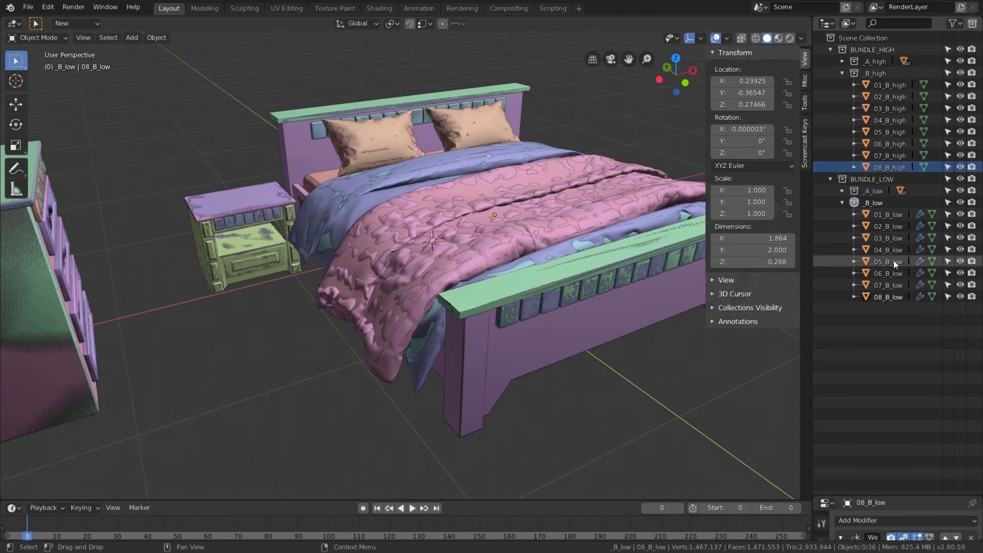
scroll(558, 222, down, 2)
middle_drag(557, 223, 481, 252)
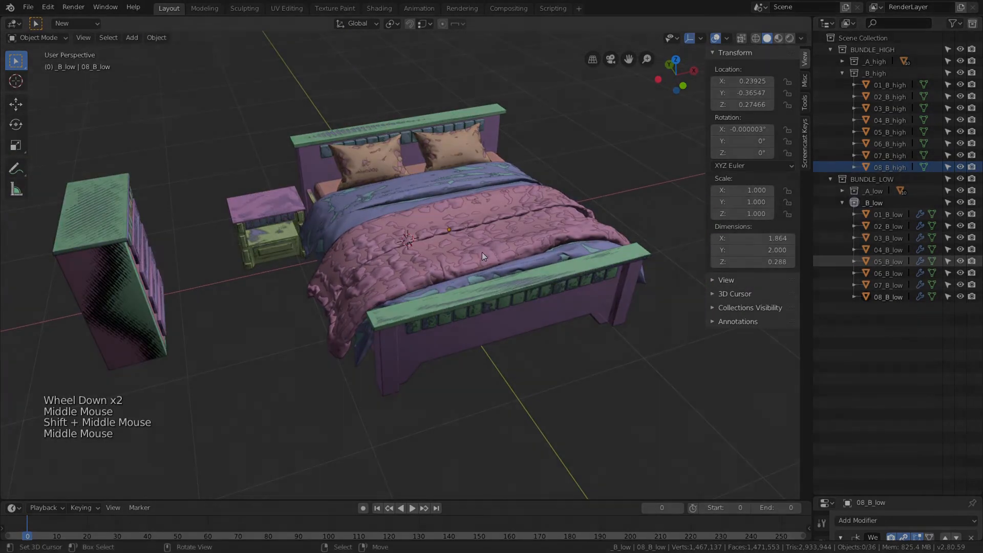